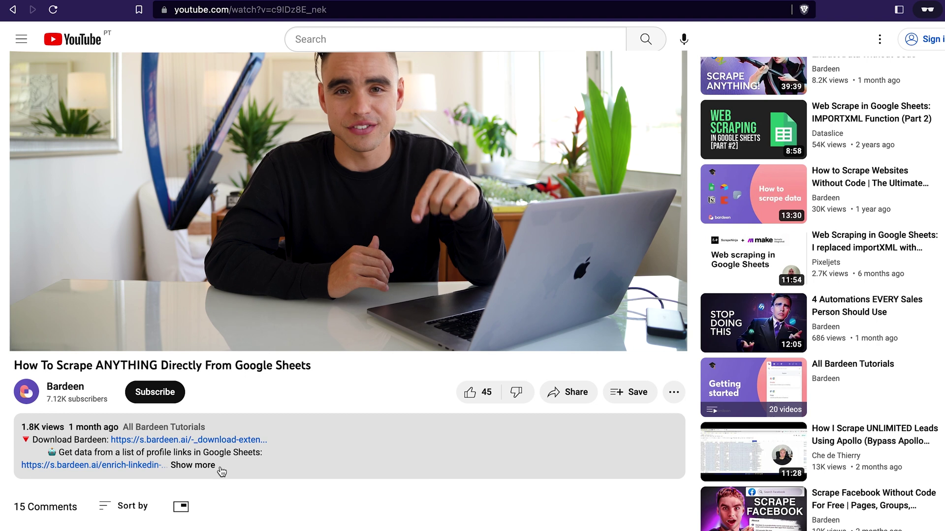
Expand the video description and add the Bardeen extension to Chrome from its download link.
click(221, 468)
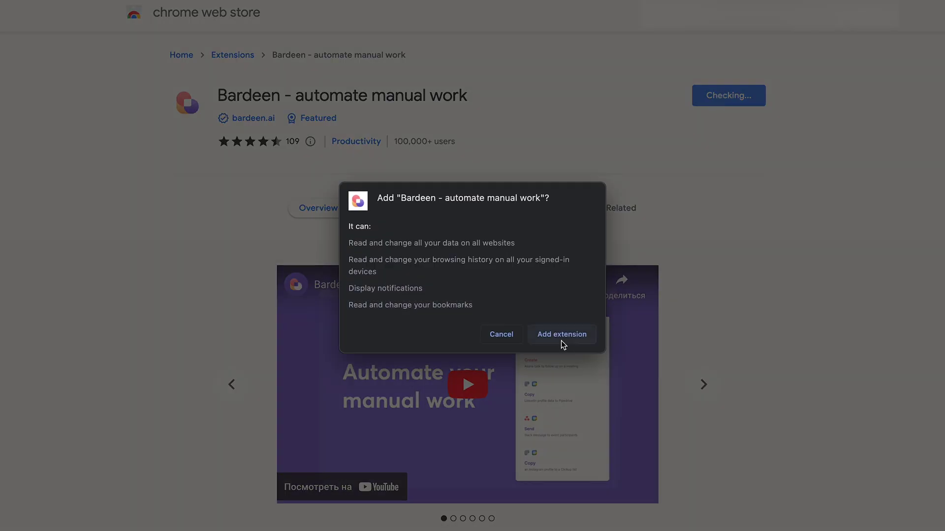
click(561, 340)
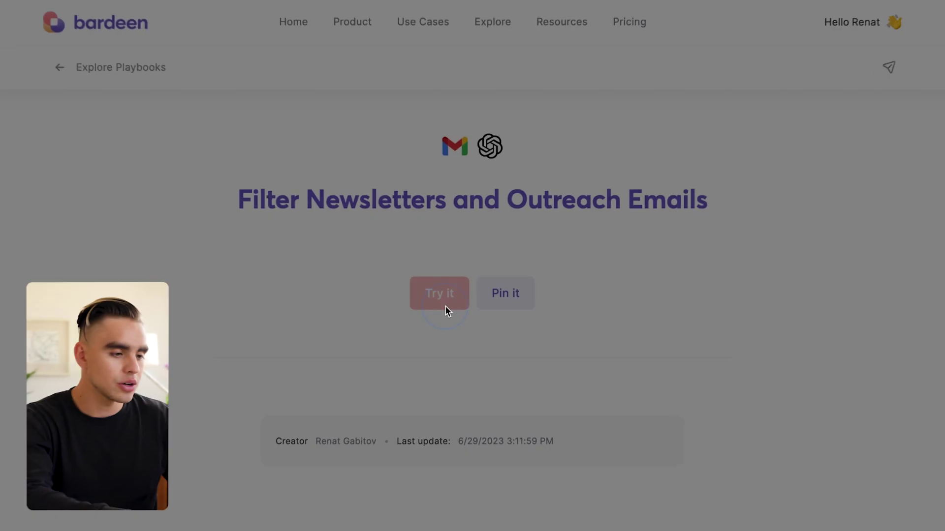
Try the Filter Newsletters playbook and authenticate Google Mail with your Google account.
click(444, 309)
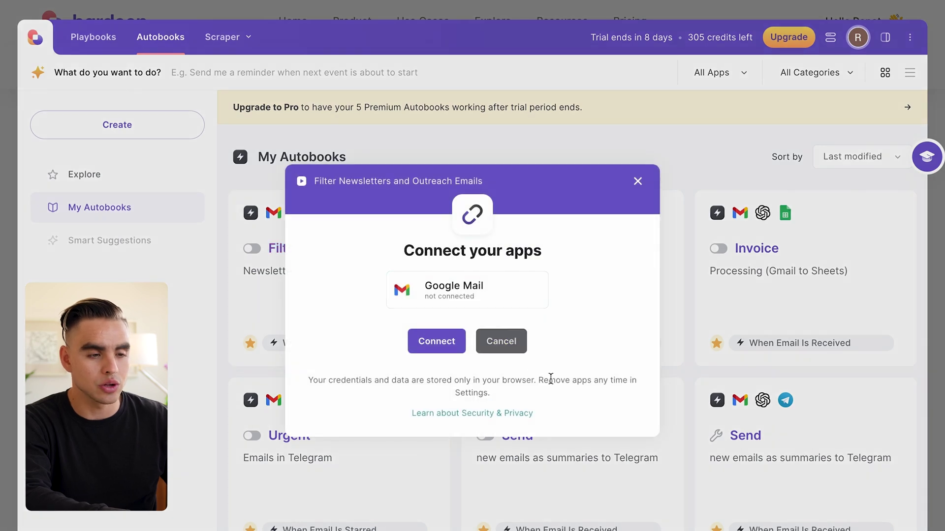
click(453, 348)
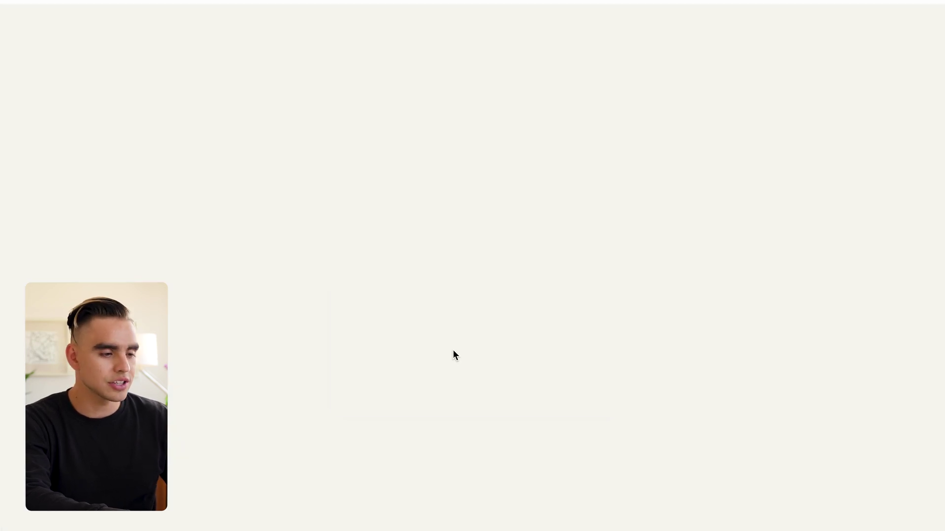
click(459, 246)
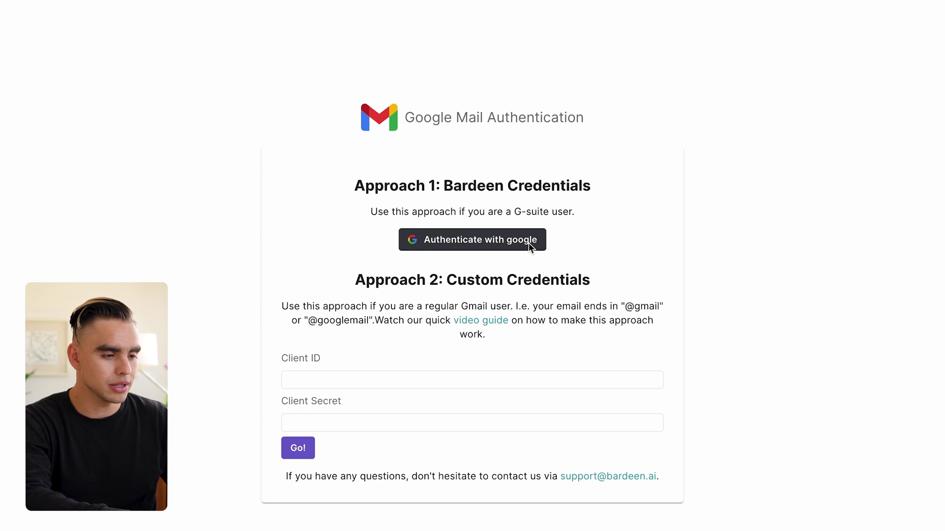
click(529, 315)
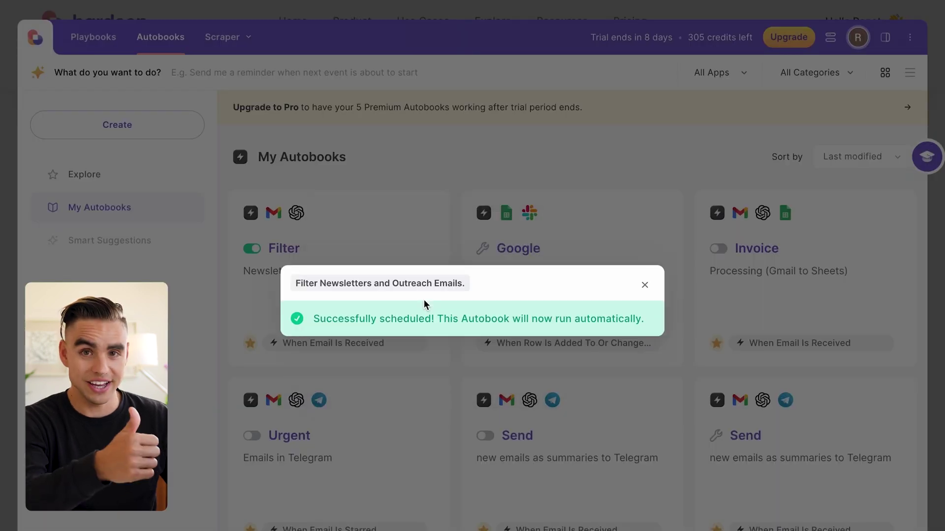
Forward the Adobe 'Creative growth starts here' email to yourself.
click(398, 217)
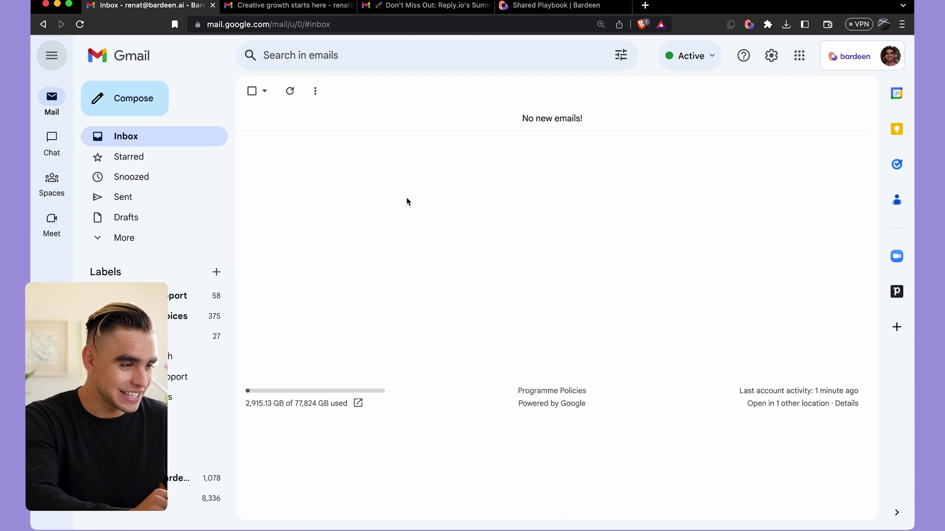
click(309, 13)
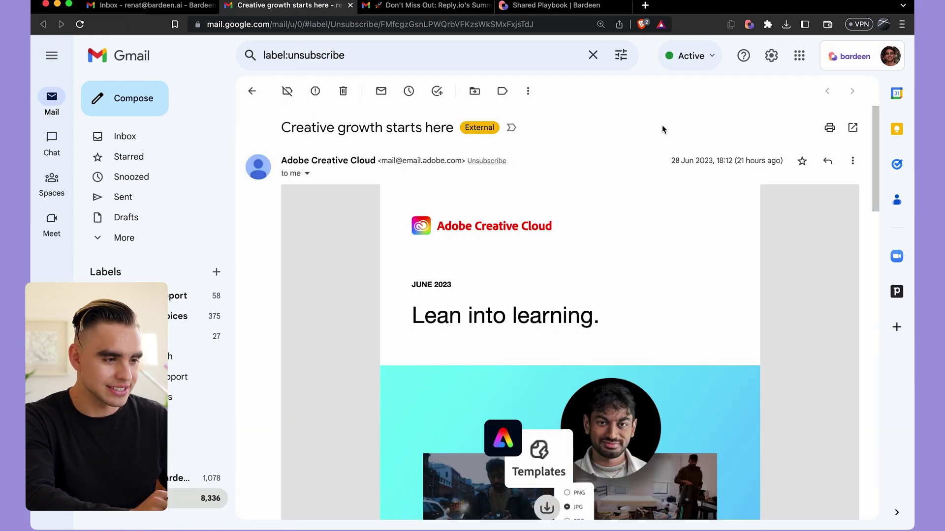
scroll(682, 300, down, 1)
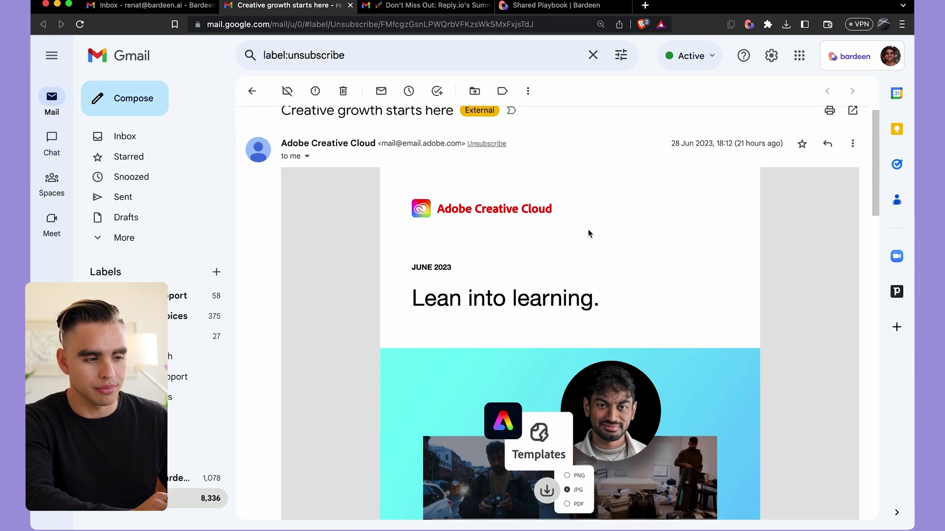
scroll(589, 234, up, 1)
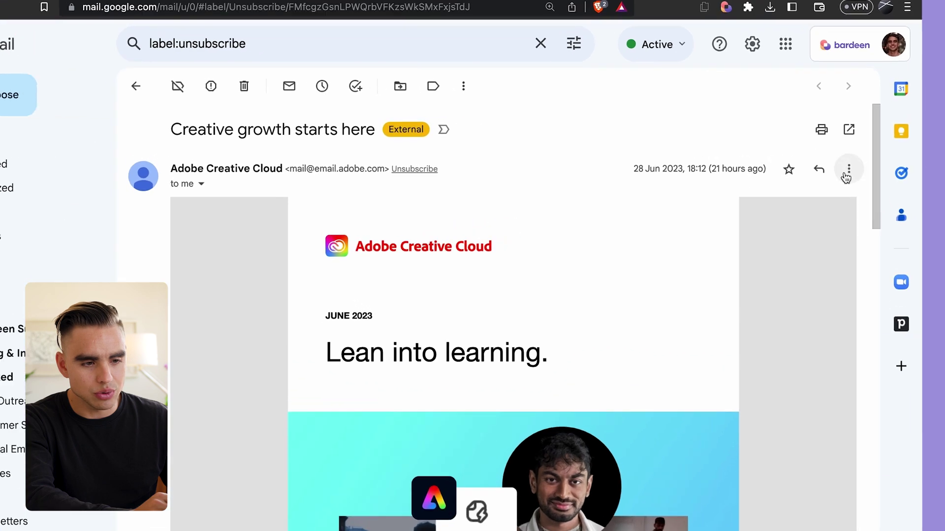
click(852, 160)
click(739, 254)
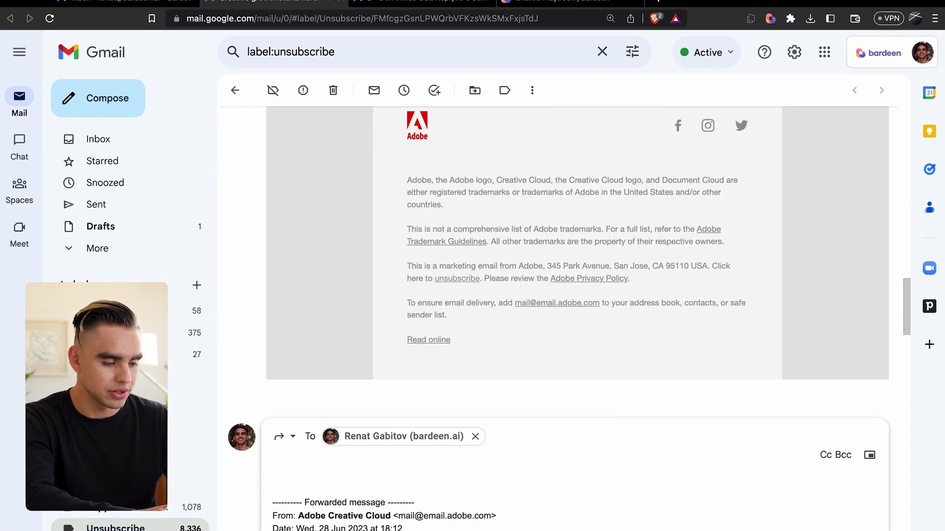
scroll(397, 438, down, 2)
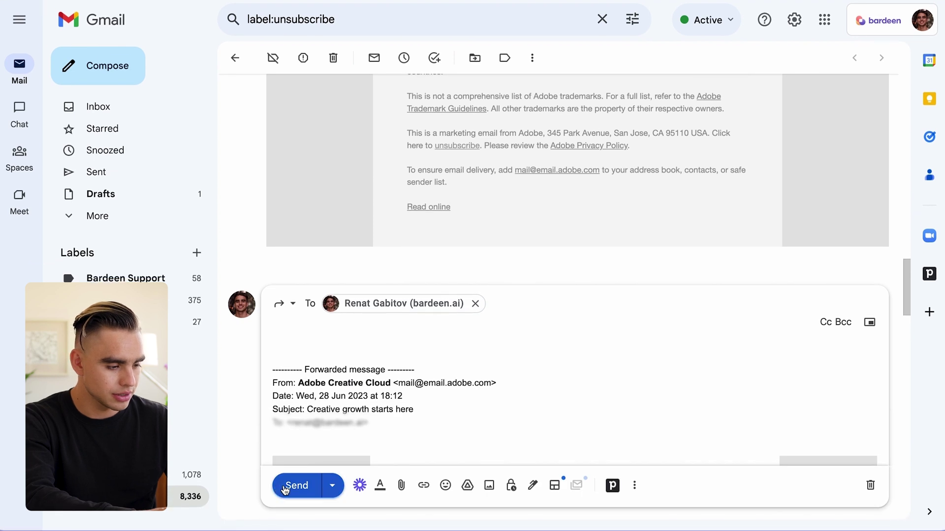
click(291, 487)
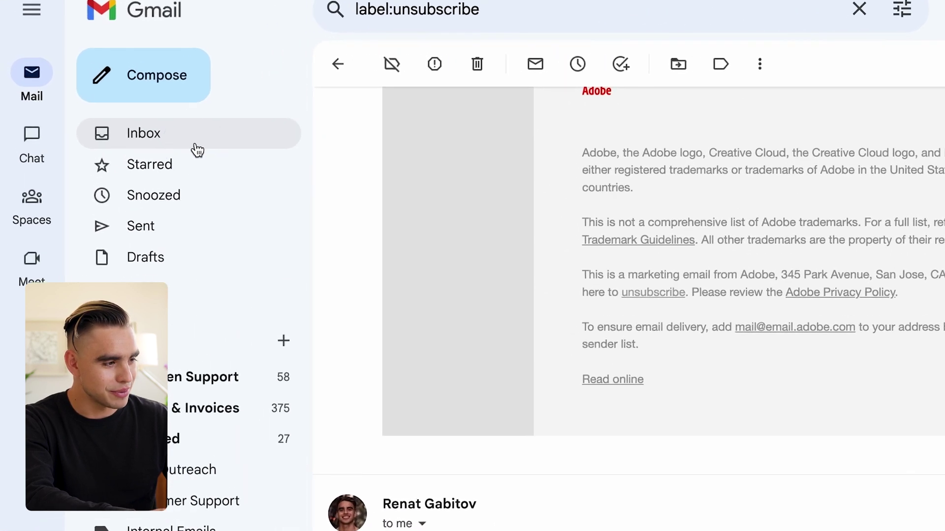
Confirm the inbox is empty and find the forwarded Adobe email in All Mail.
click(197, 149)
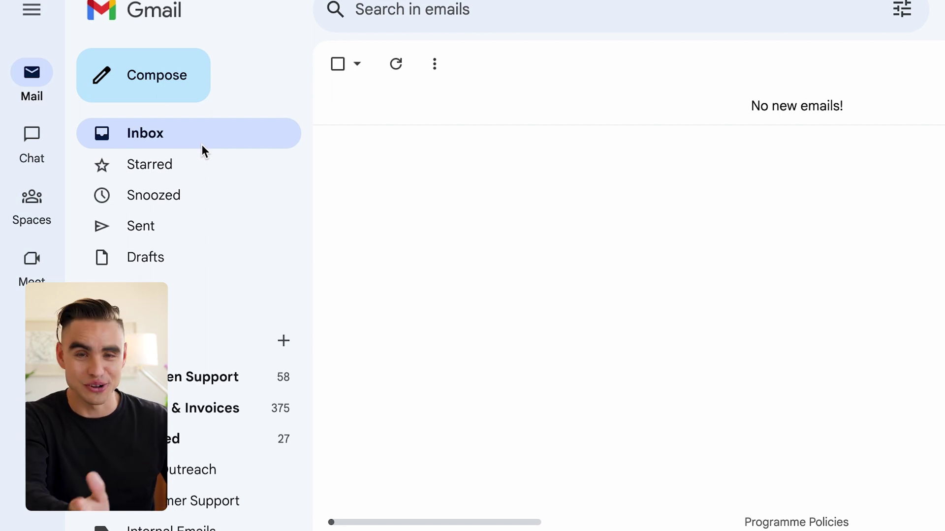
click(196, 287)
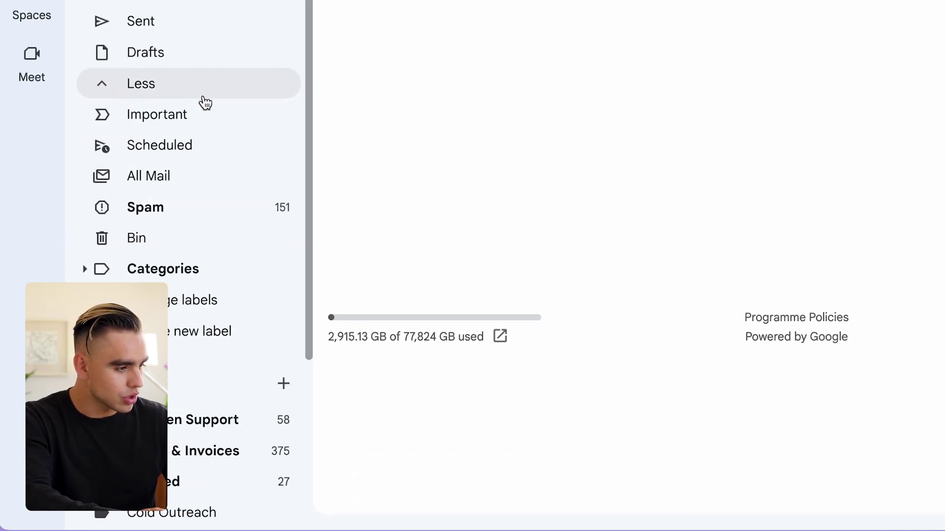
click(218, 175)
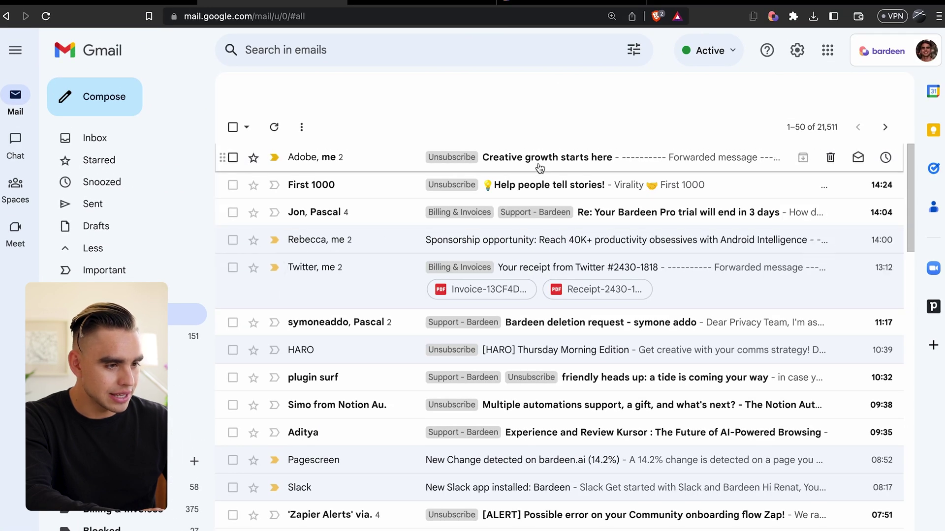
click(540, 163)
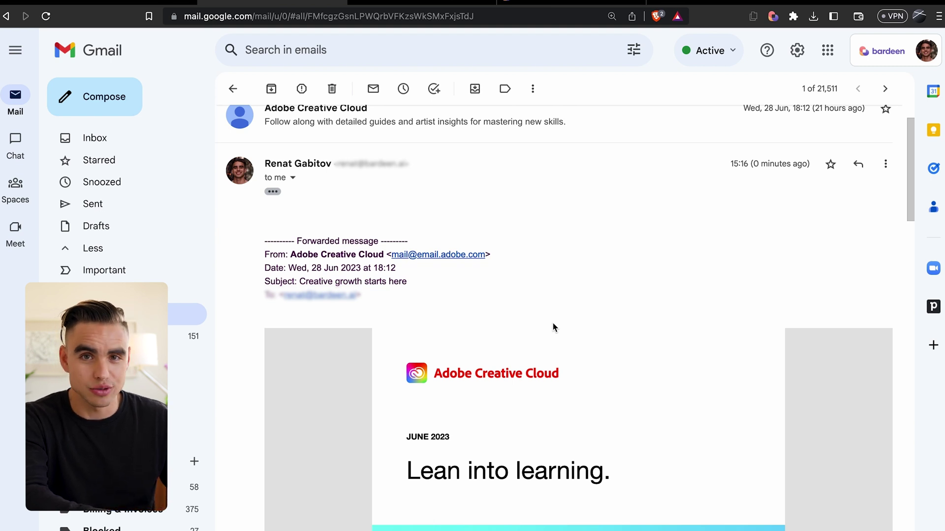
key(g)
key(i)
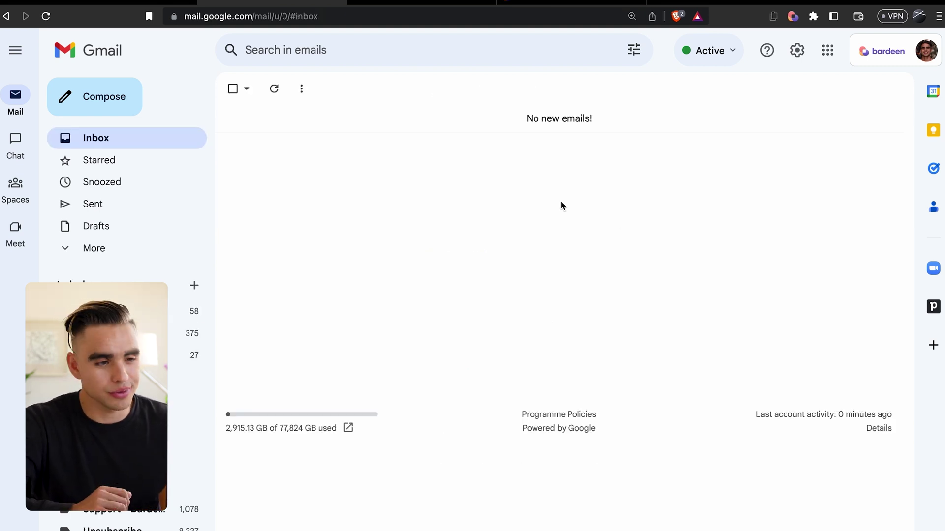
Open the Filter autobook's activity log and expand the returned data for 'Fwd: Creative growth starts here'.
click(794, 17)
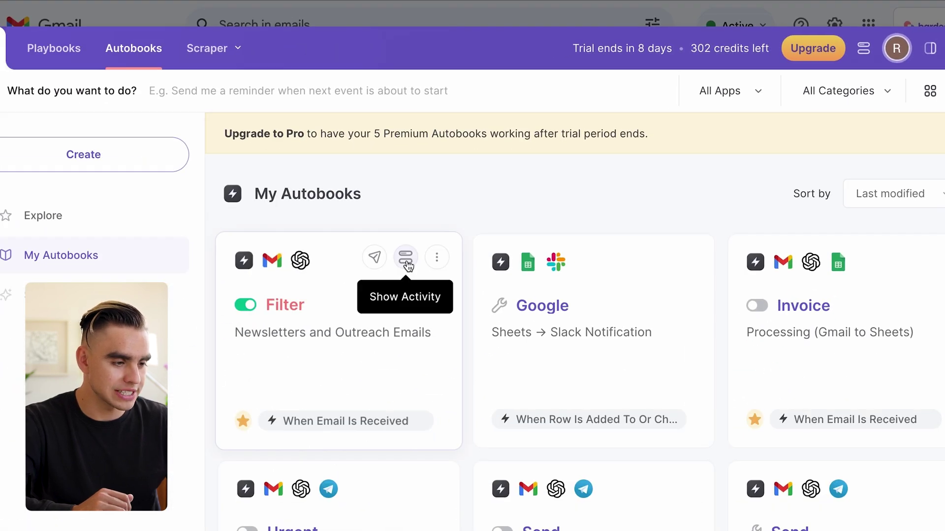
click(405, 258)
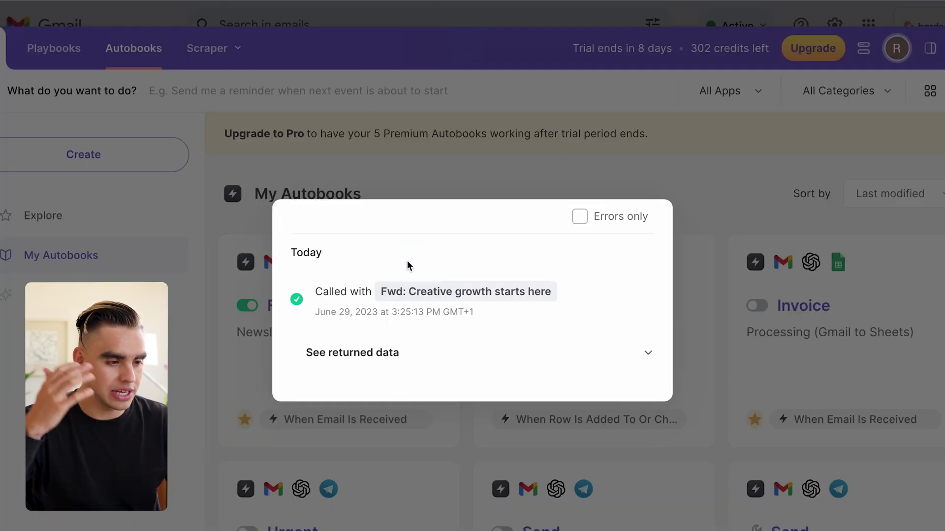
click(559, 353)
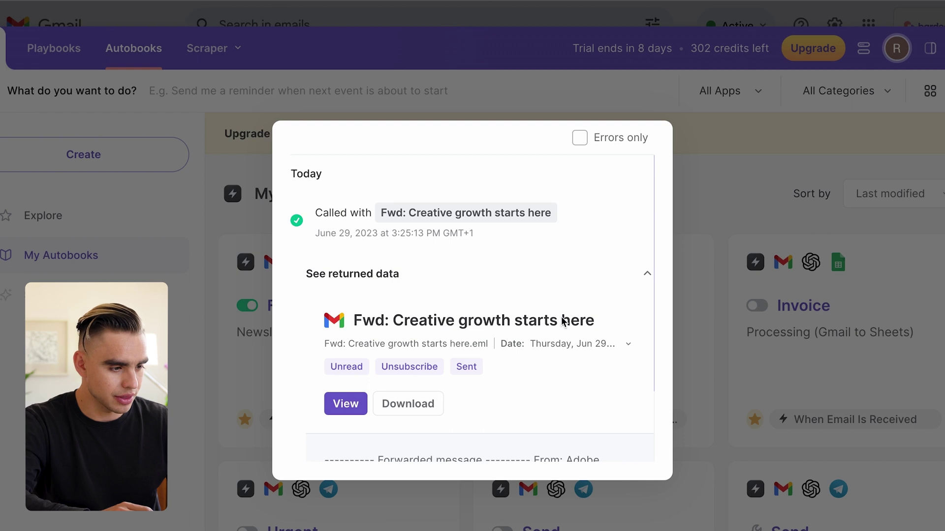
scroll(465, 432, down, 1)
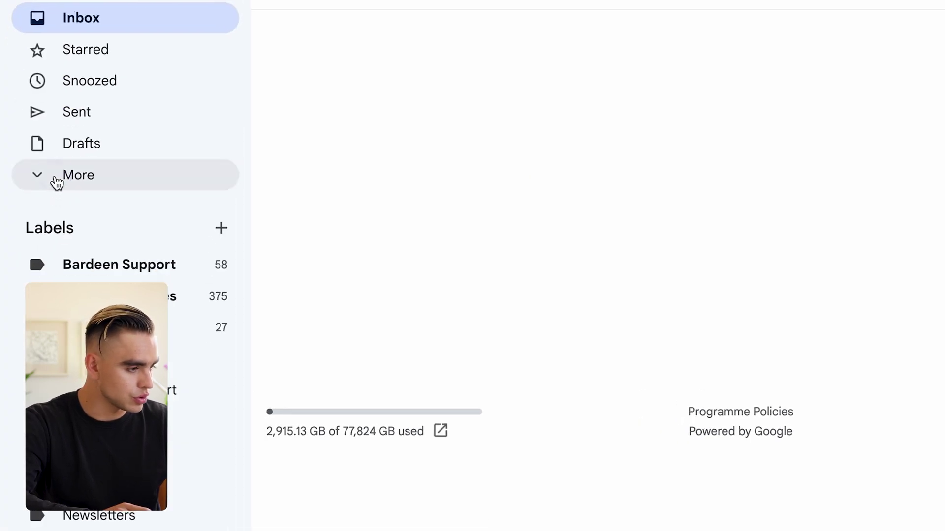
click(57, 178)
scroll(140, 222, down, 1)
click(162, 216)
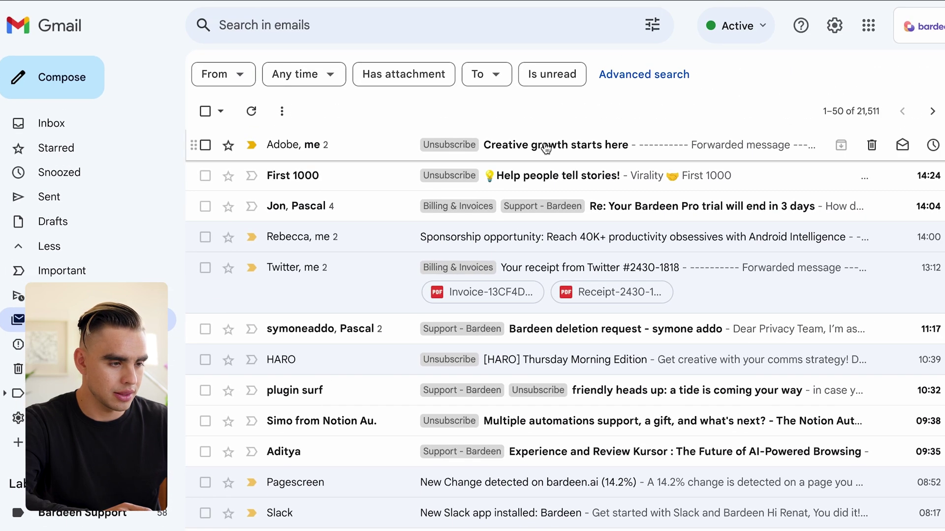
click(738, 2)
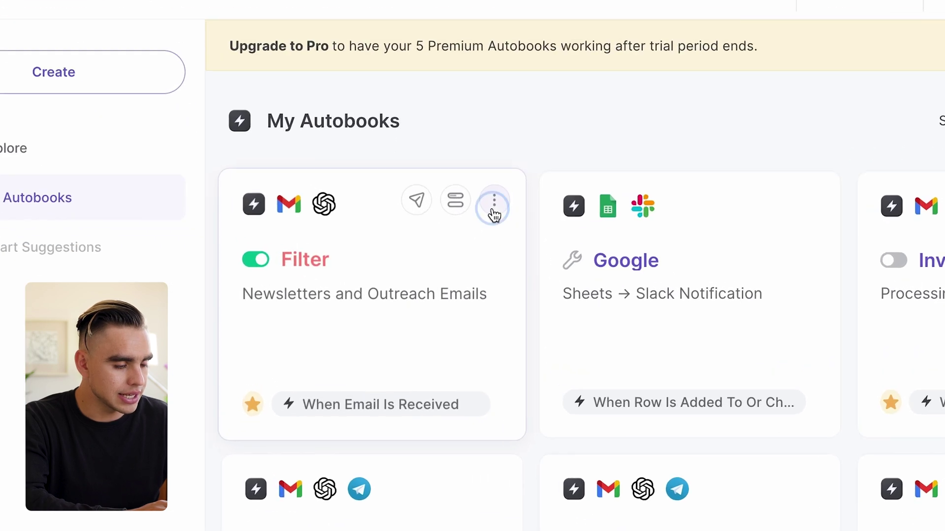
Open the Filter autobook in the builder and review the OpenAI step's Cold Outreach, Newsletter, Other classes.
click(443, 274)
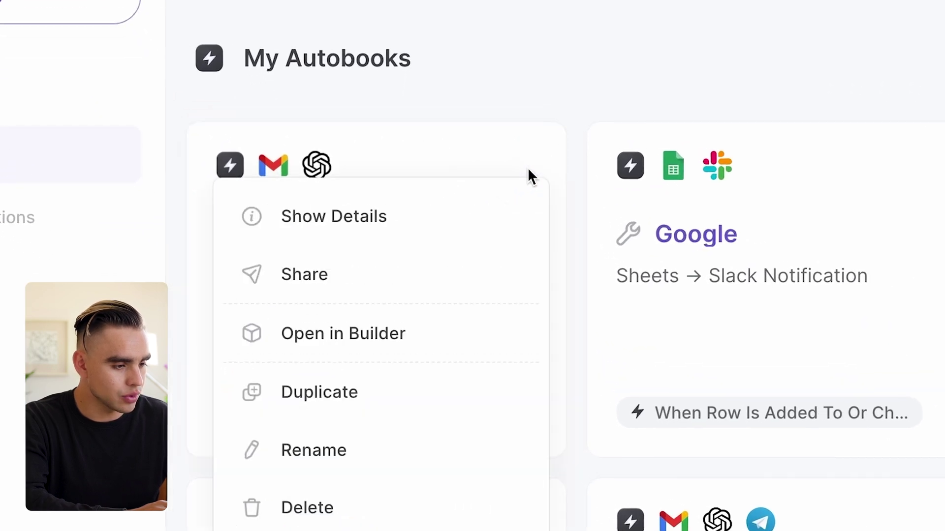
click(466, 331)
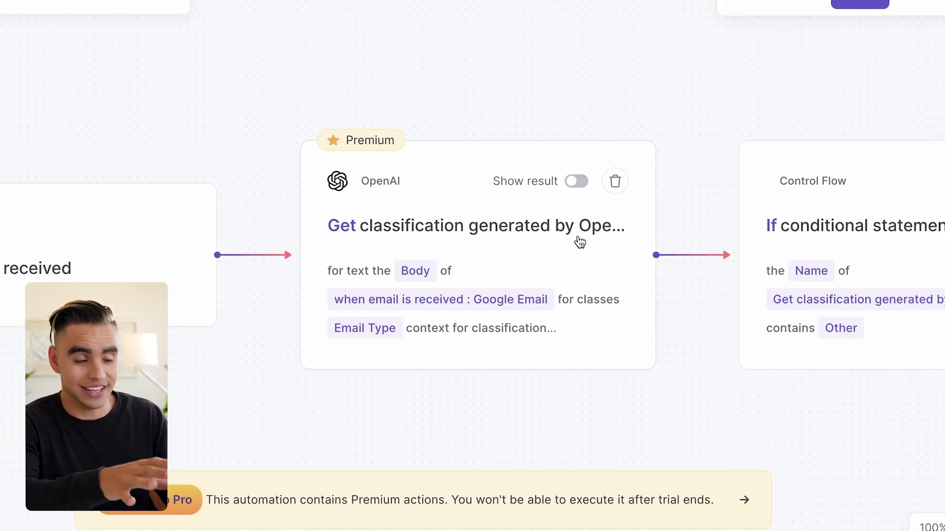
click(583, 254)
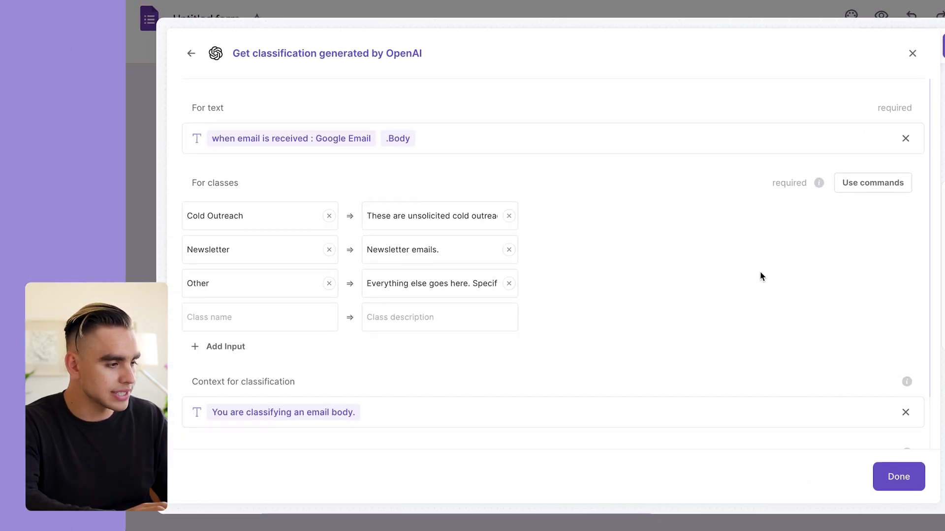
scroll(787, 336, down, 2)
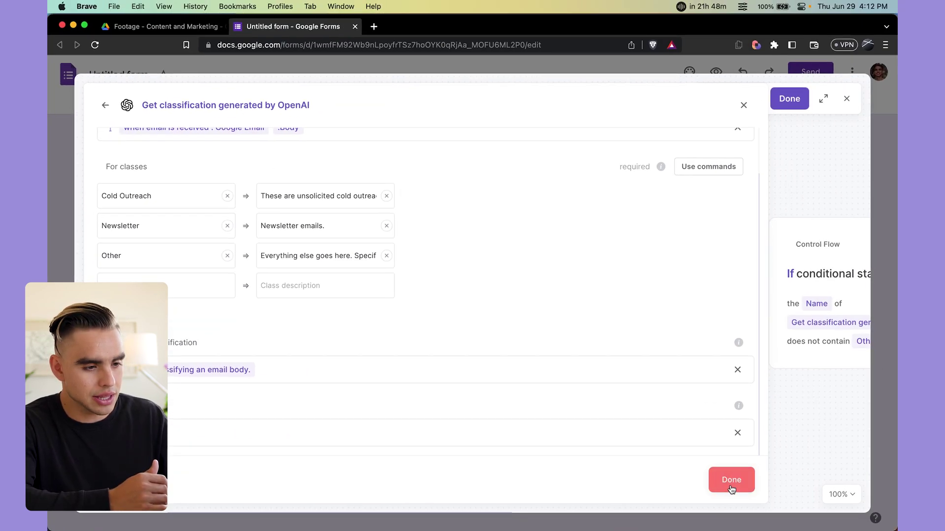
click(727, 478)
scroll(659, 343, right, 6)
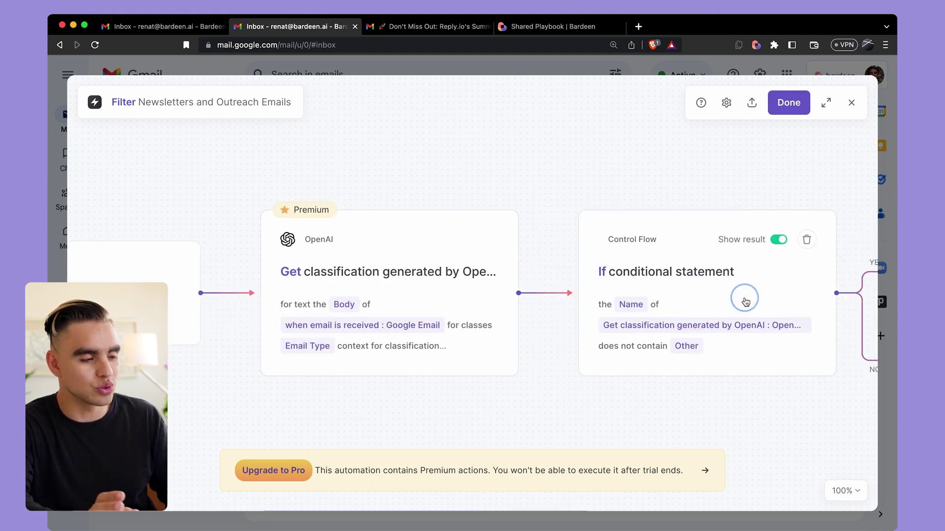
click(746, 301)
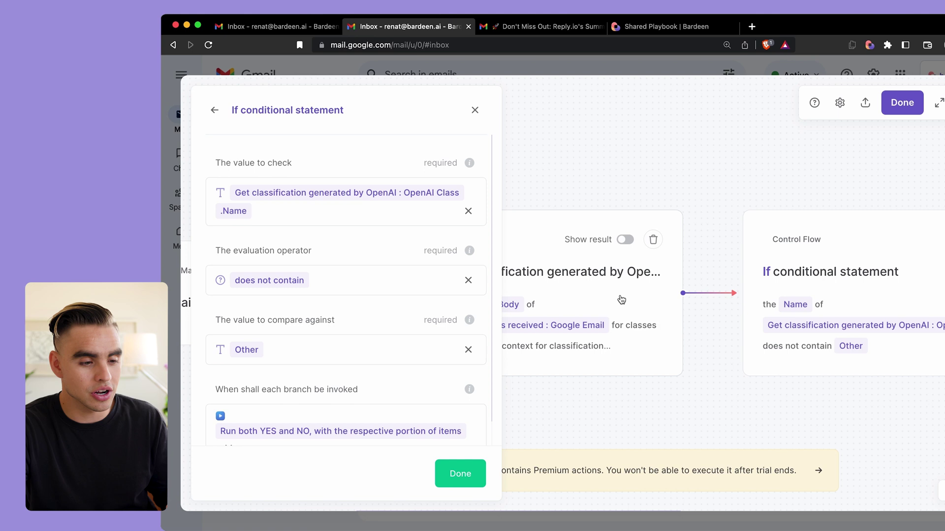
click(460, 474)
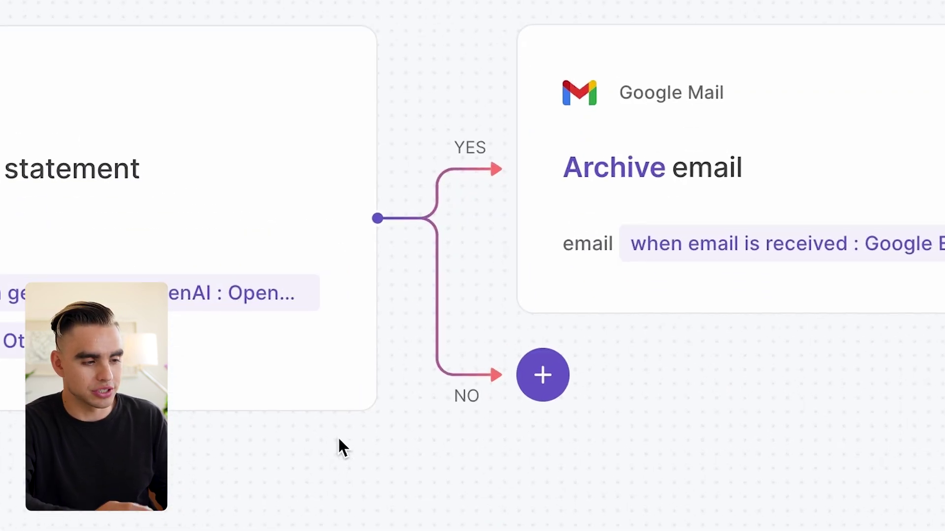
mouse_move(482, 204)
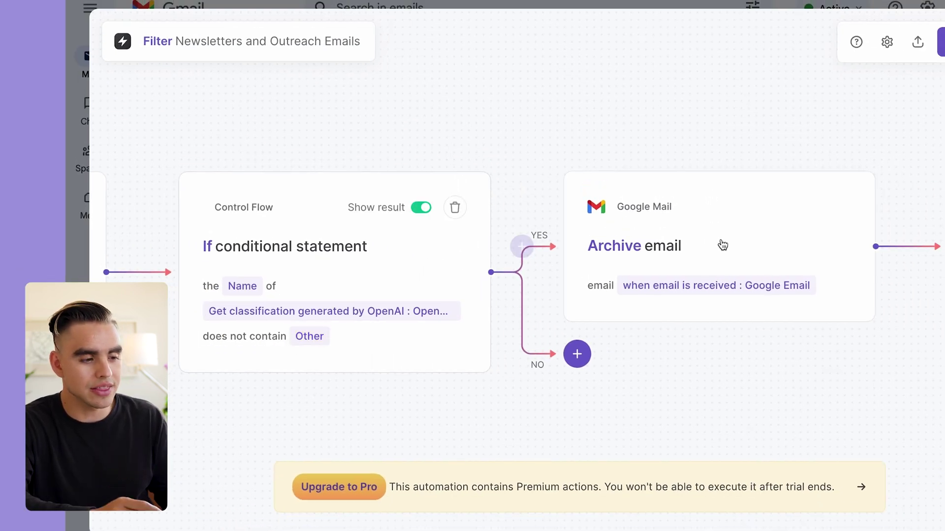
Inspect the settings of the autobook's Archive email step.
click(748, 246)
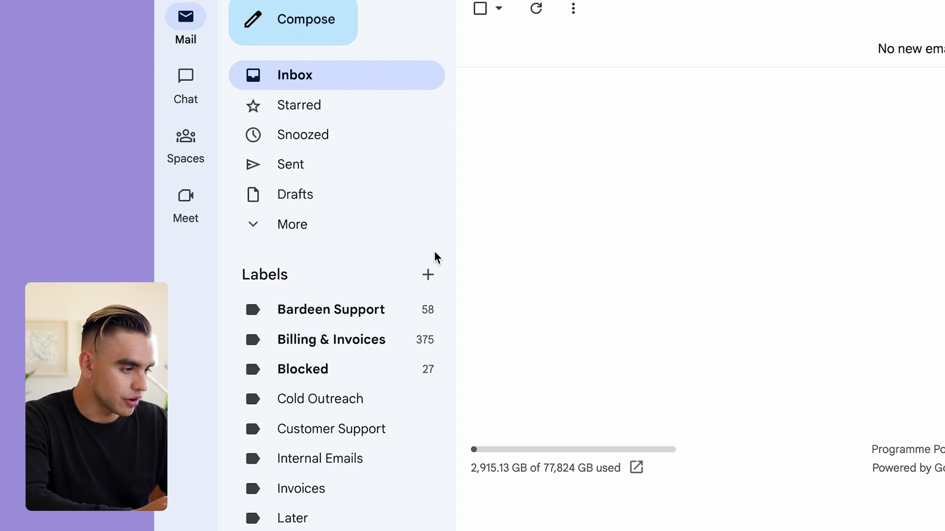
Begin a new Gmail label, then cancel without creating it.
click(436, 280)
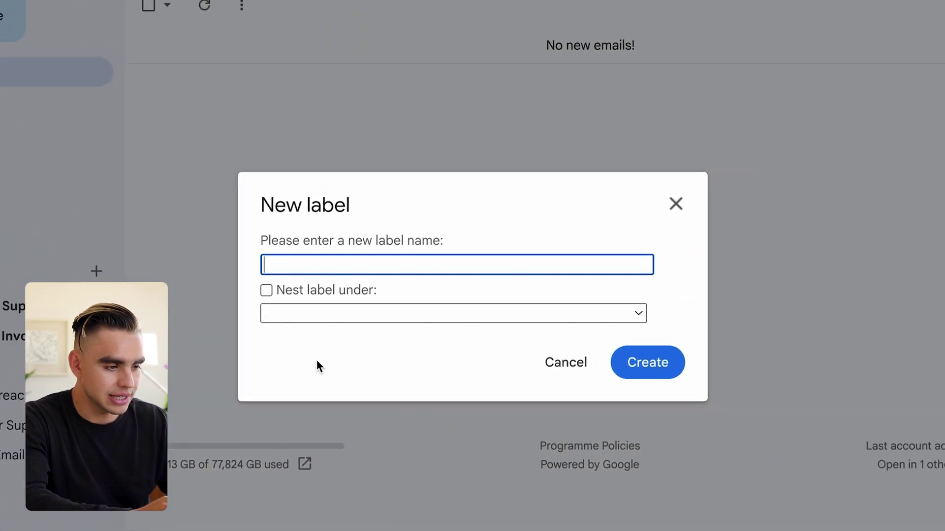
click(674, 206)
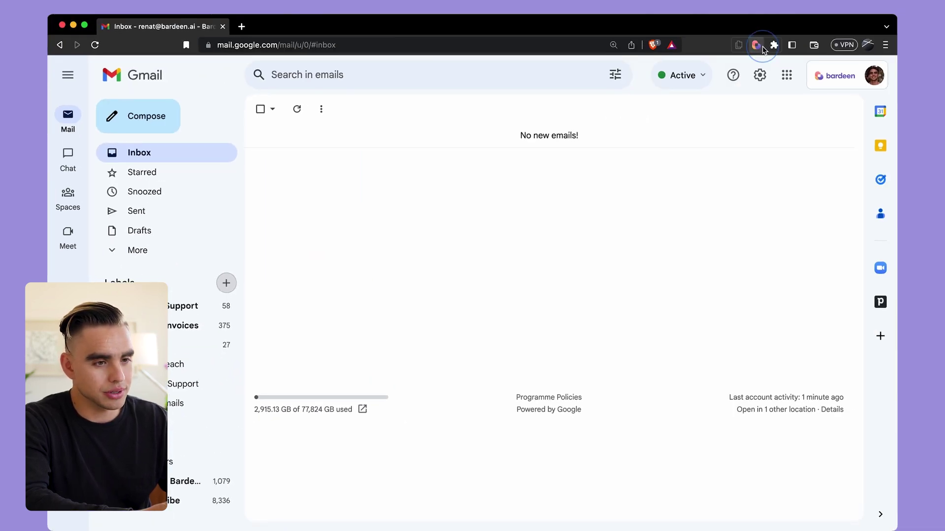
Create a new autobook with Google Mail's 'When email is received' as its trigger.
click(762, 47)
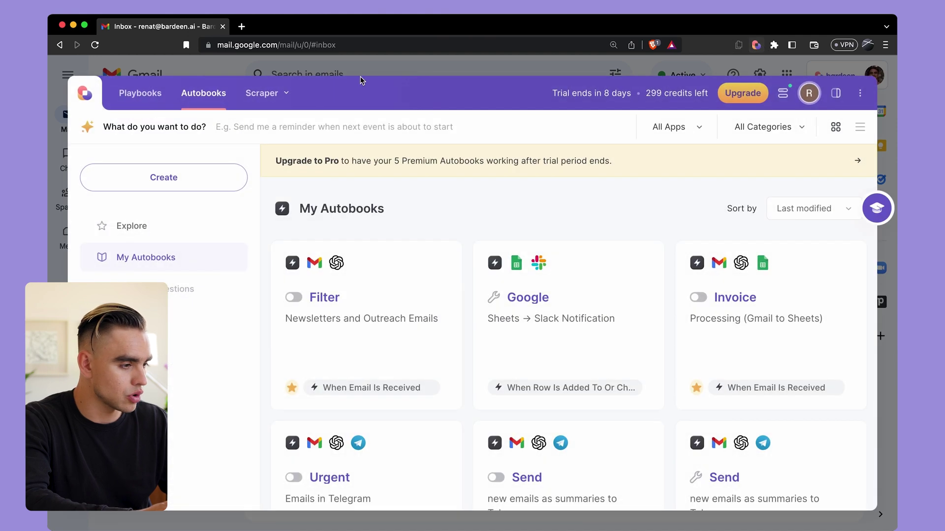
click(177, 179)
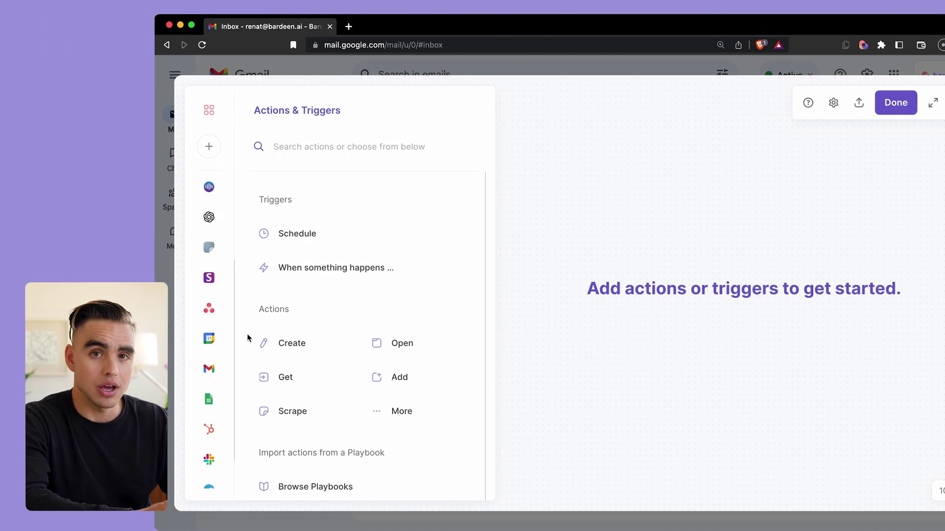
click(210, 368)
scroll(275, 376, down, 10)
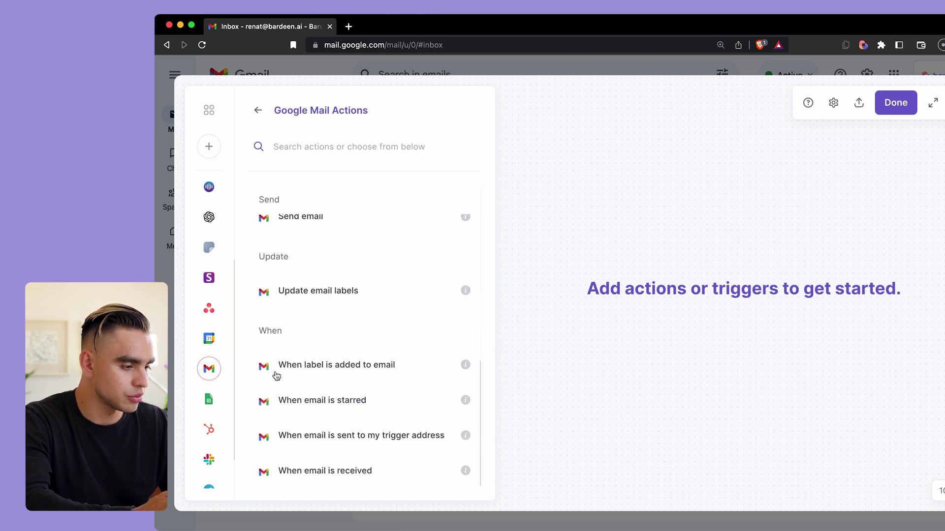
click(397, 467)
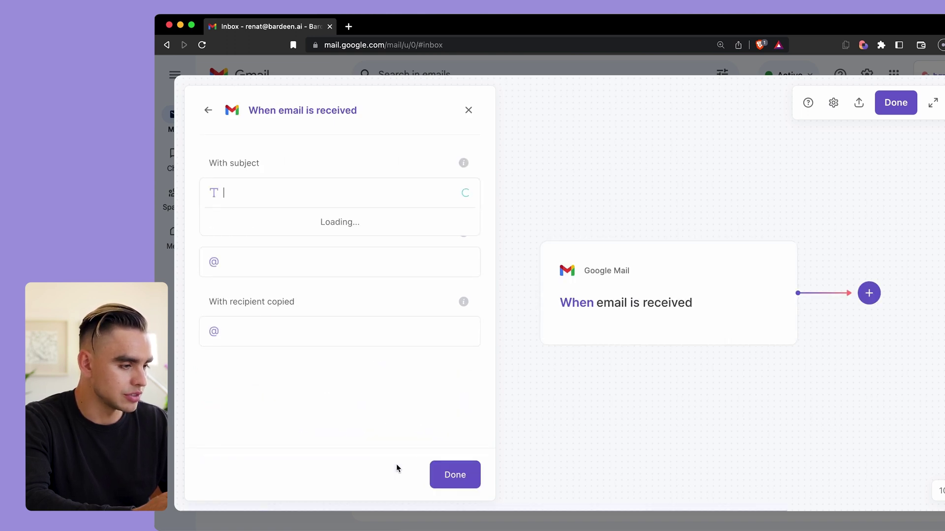
click(463, 468)
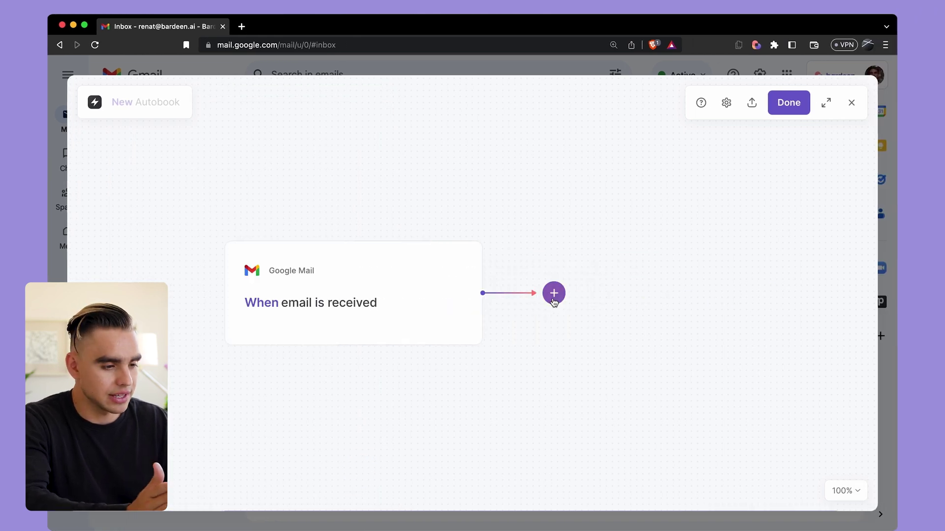
click(553, 295)
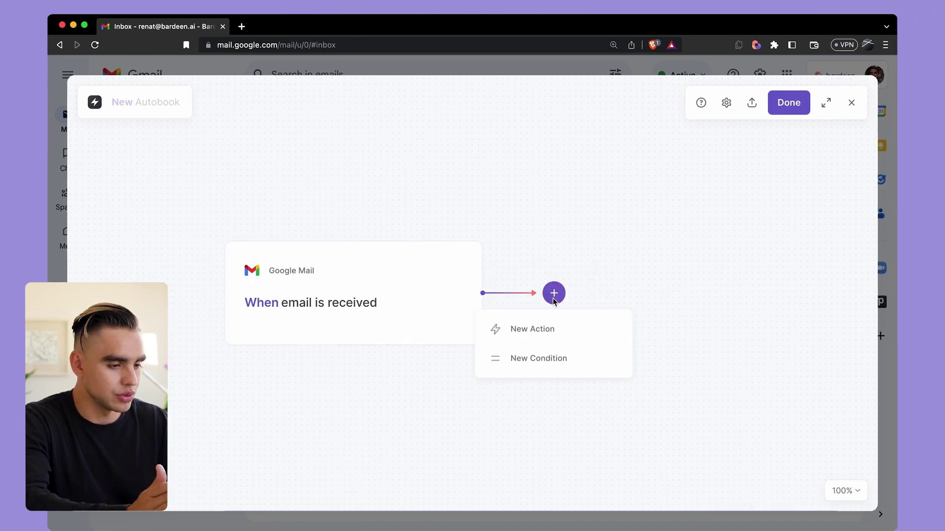
Add a new action after the trigger and browse OpenAI's available actions.
click(580, 337)
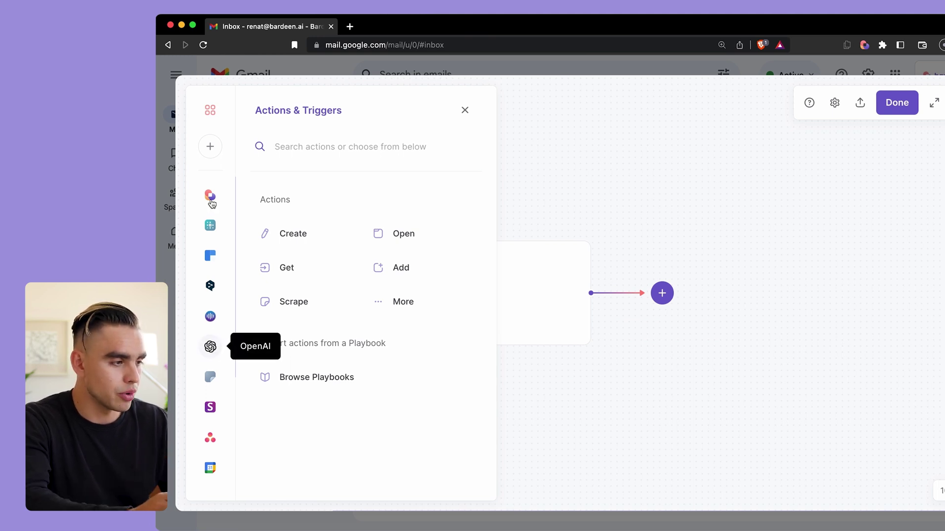
click(210, 148)
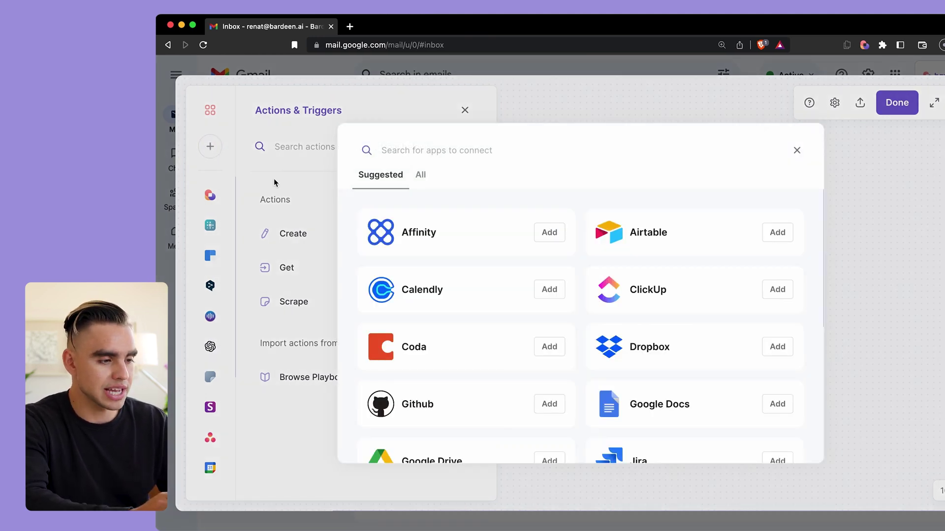
scroll(531, 329, down, 2)
click(322, 407)
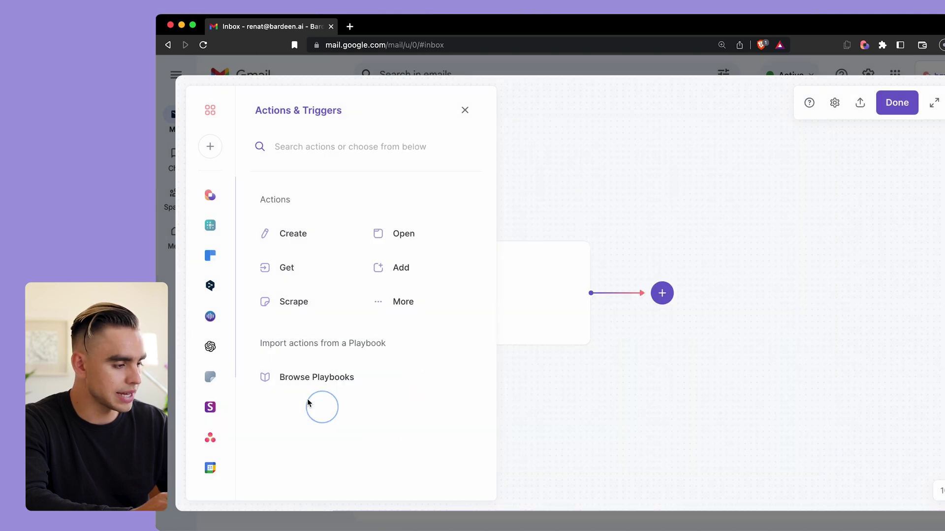
click(210, 348)
scroll(366, 378, down, 3)
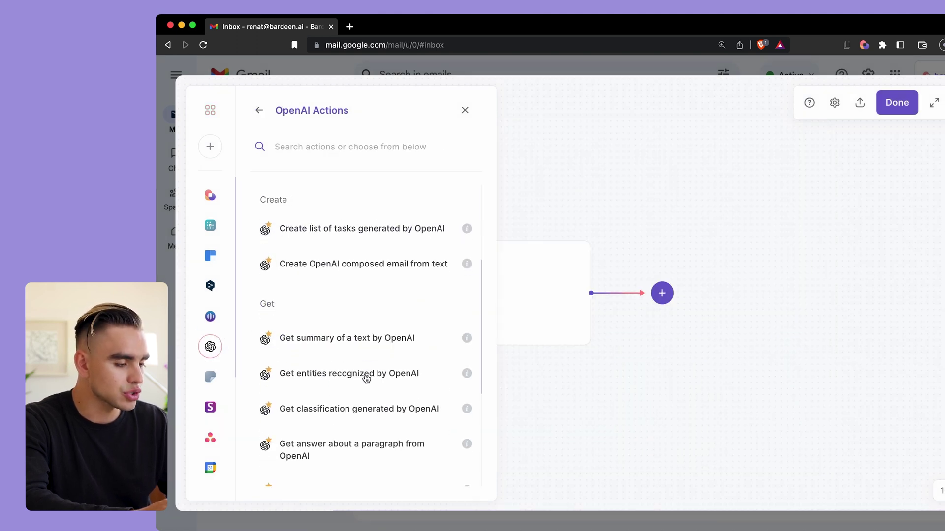
scroll(367, 378, down, 1)
scroll(420, 335, down, 1)
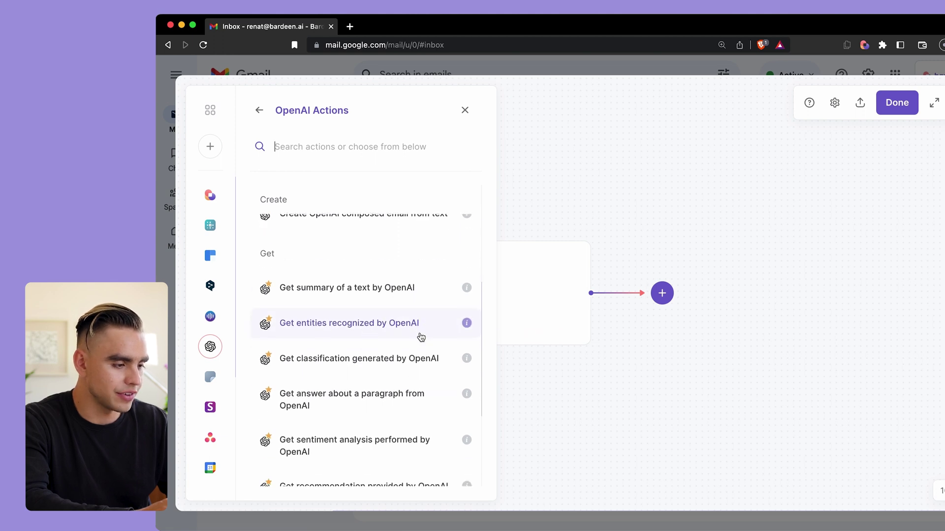
Add 'Get classification generated by OpenAI' and feed it the received email's Body.
click(362, 370)
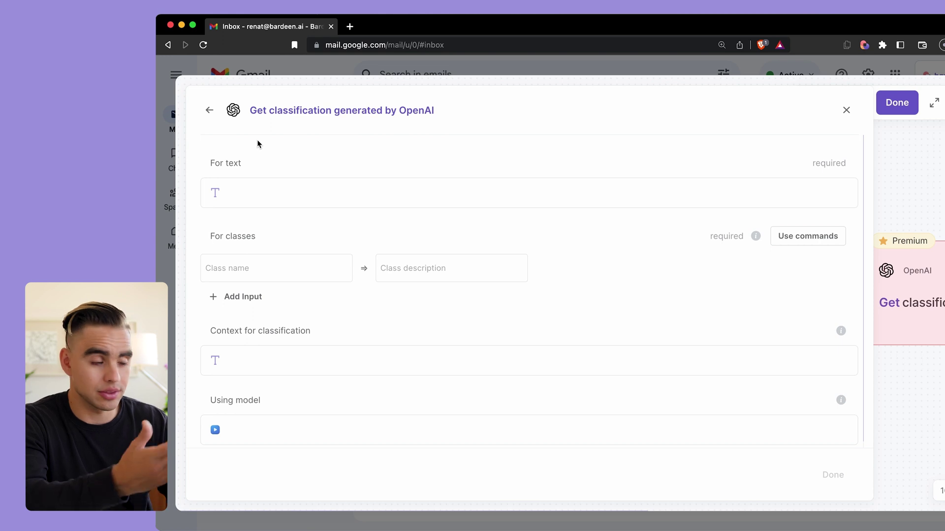
click(305, 191)
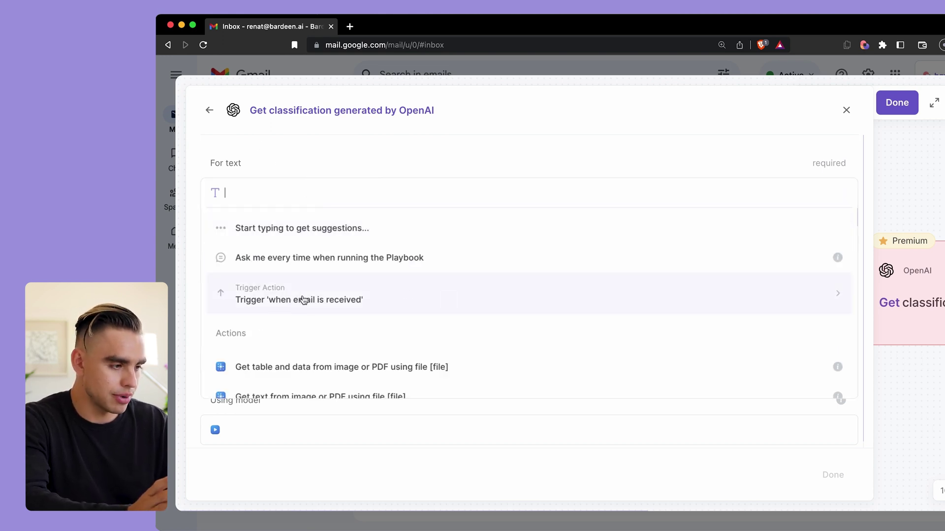
click(412, 301)
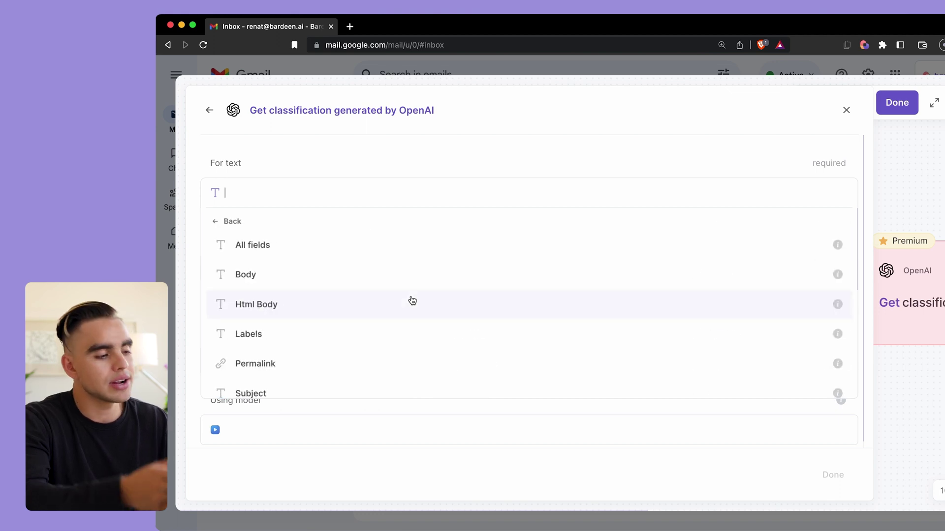
scroll(412, 300, down, 3)
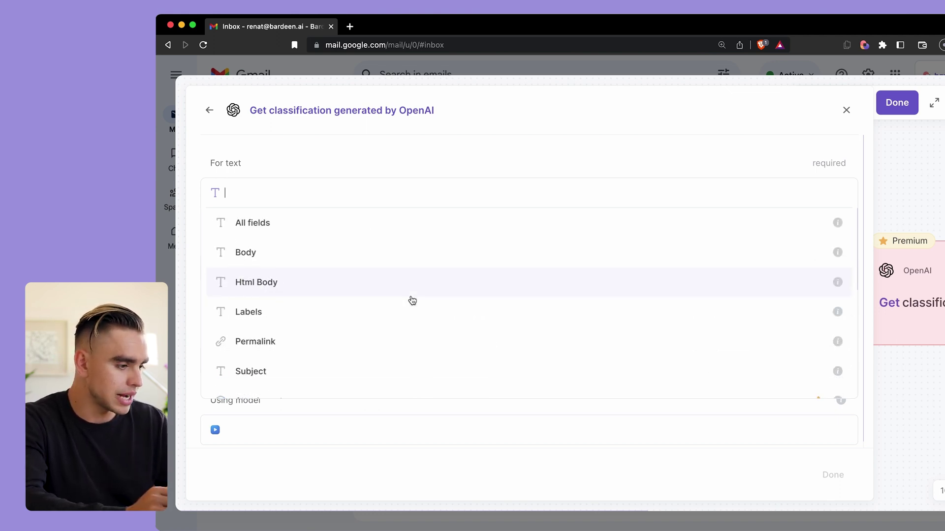
scroll(413, 301, up, 2)
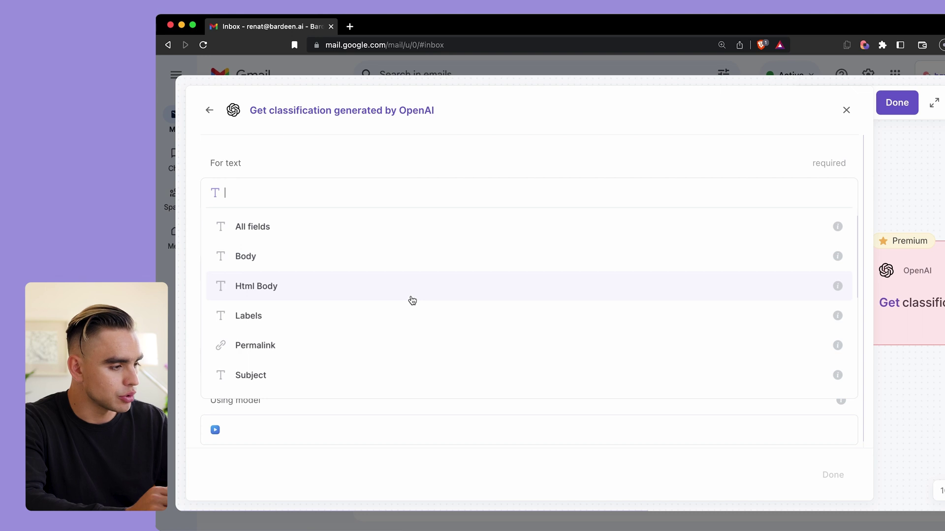
click(375, 260)
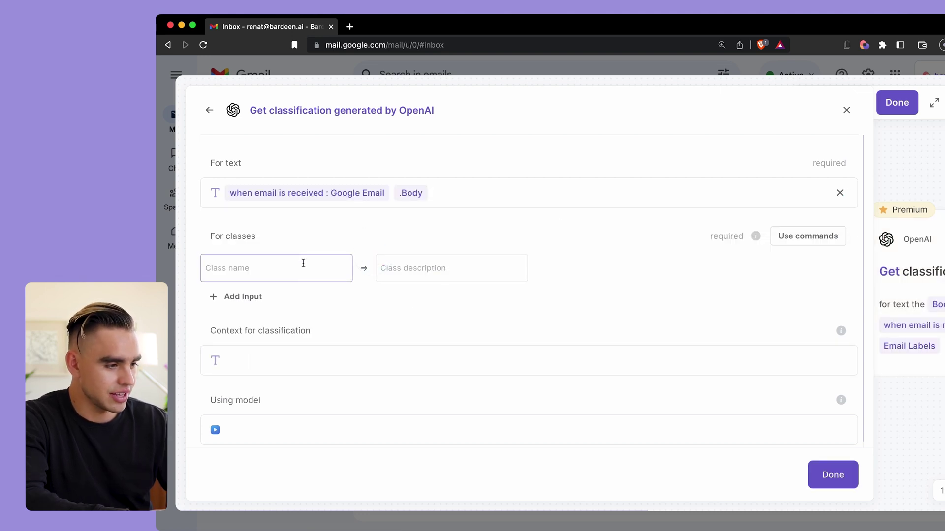
Add three classes to the OpenAI step: Internal Emails, Customer Support and Invoices.
click(304, 265)
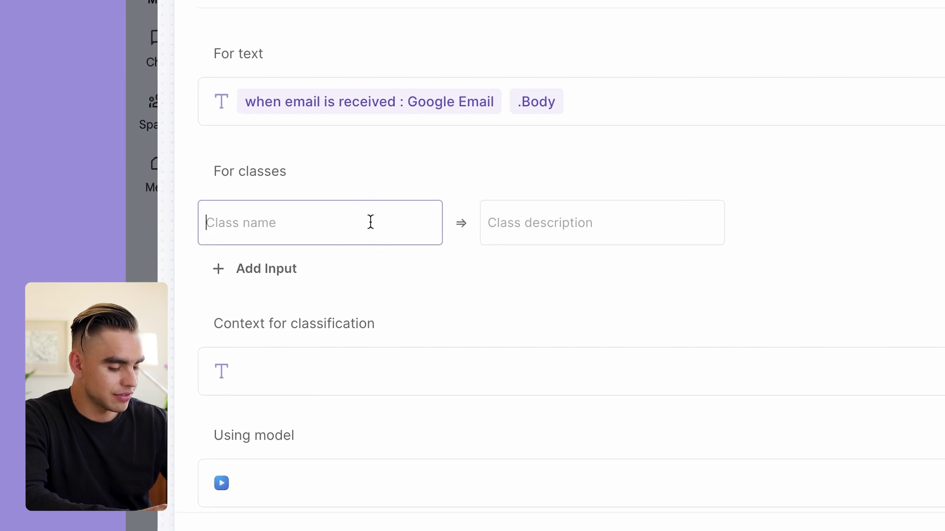
text(Internal Emails)
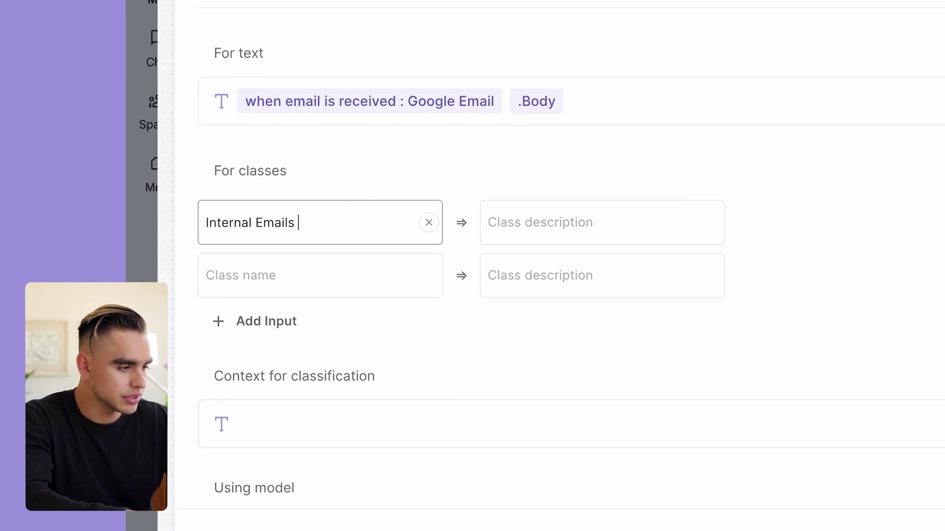
click(223, 275)
text(Customer Support)
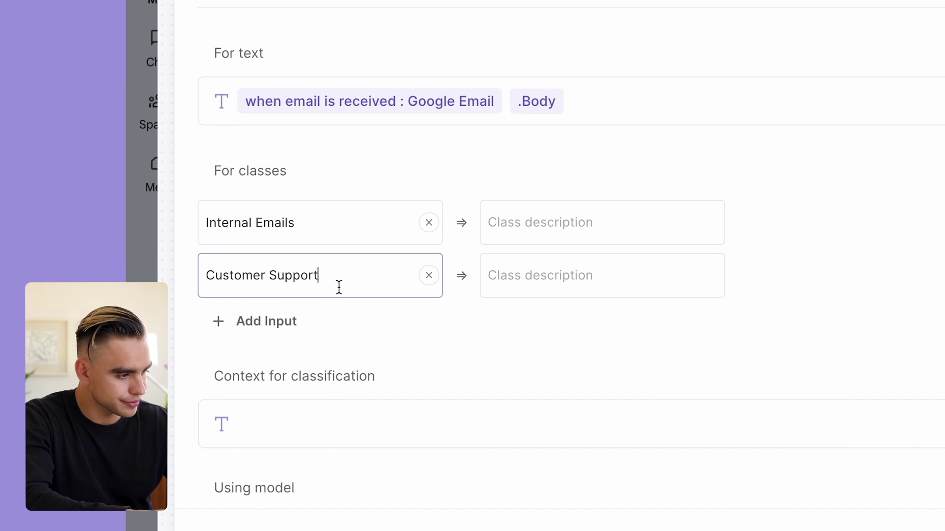
click(291, 317)
text(I)
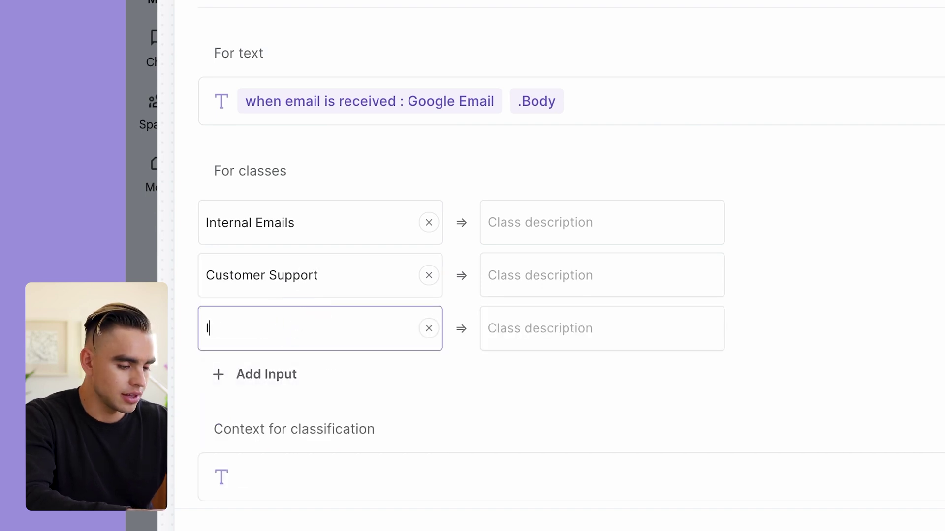
text(nvoices)
Give each class a description, describing Invoices as 'Emails that contain invoices.'.
click(701, 231)
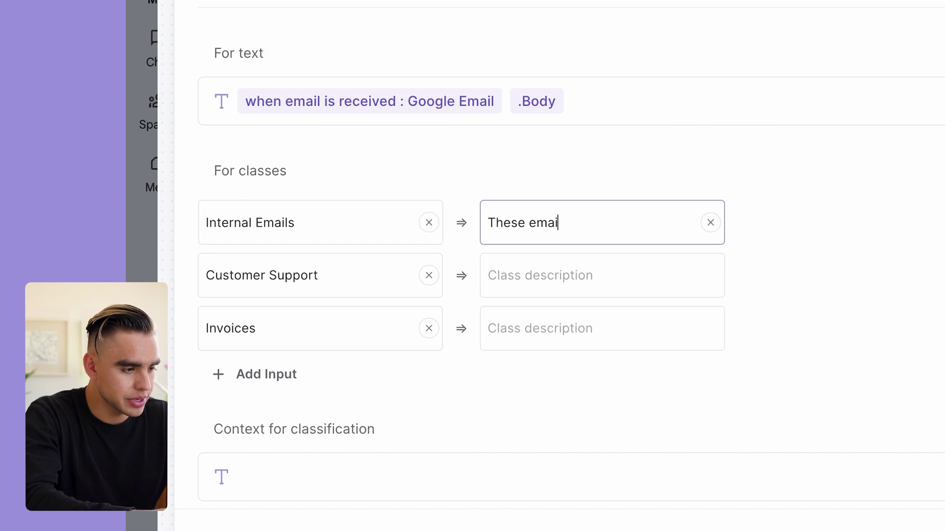
text(These emails come from people who work at Bar)
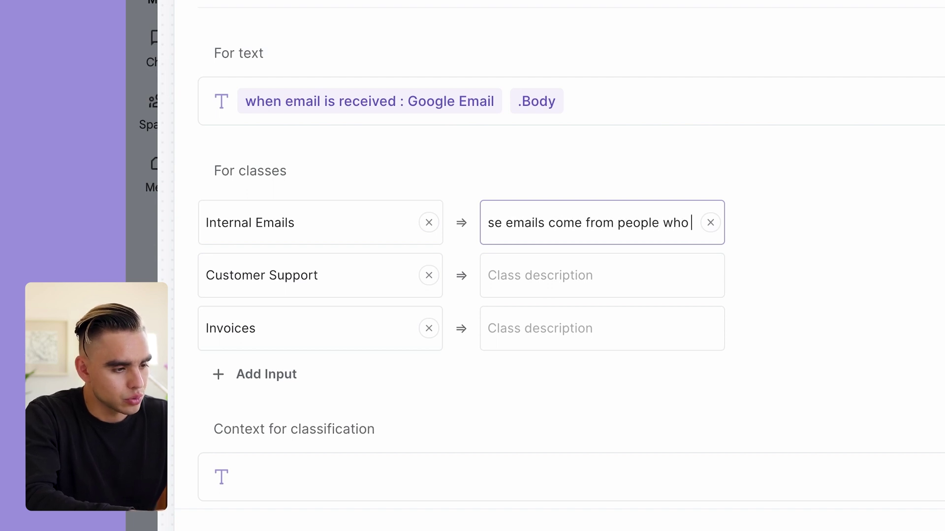
key(Tab)
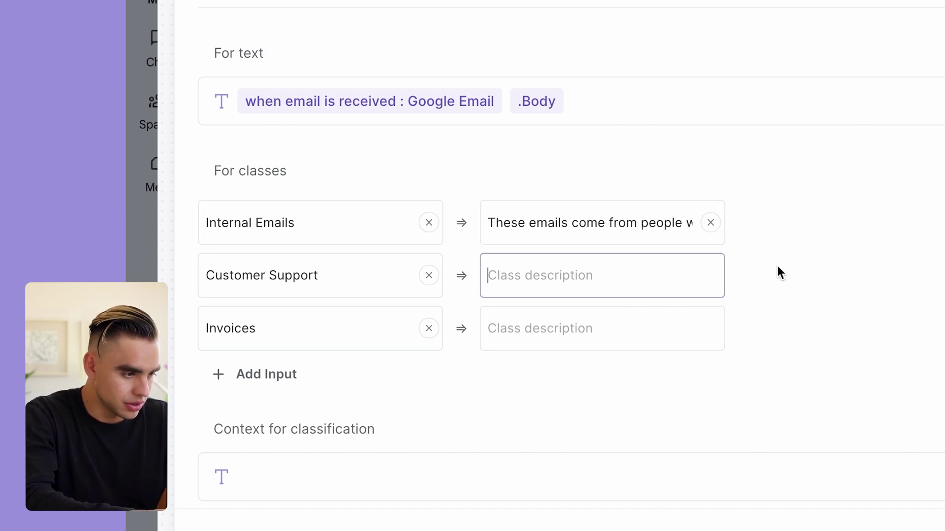
text(These are customer support email)
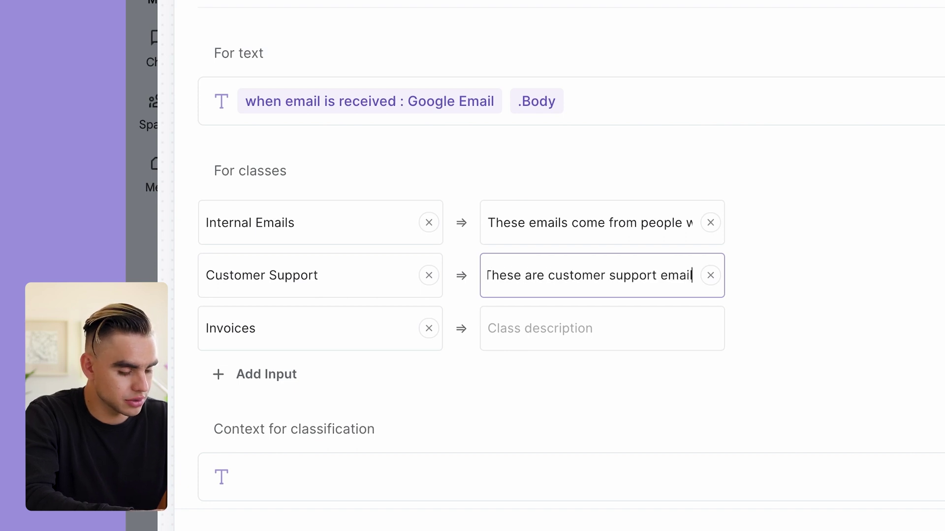
key(Tab)
text(Emai)
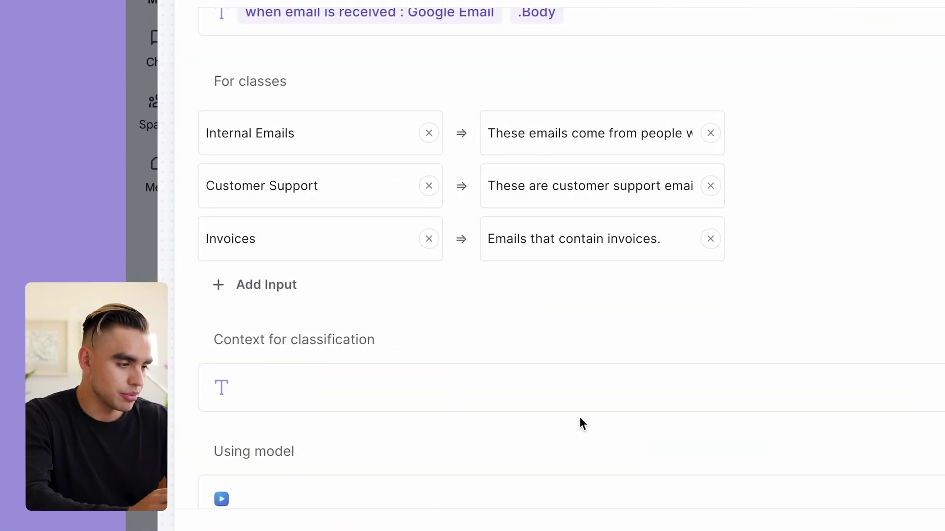
click(532, 367)
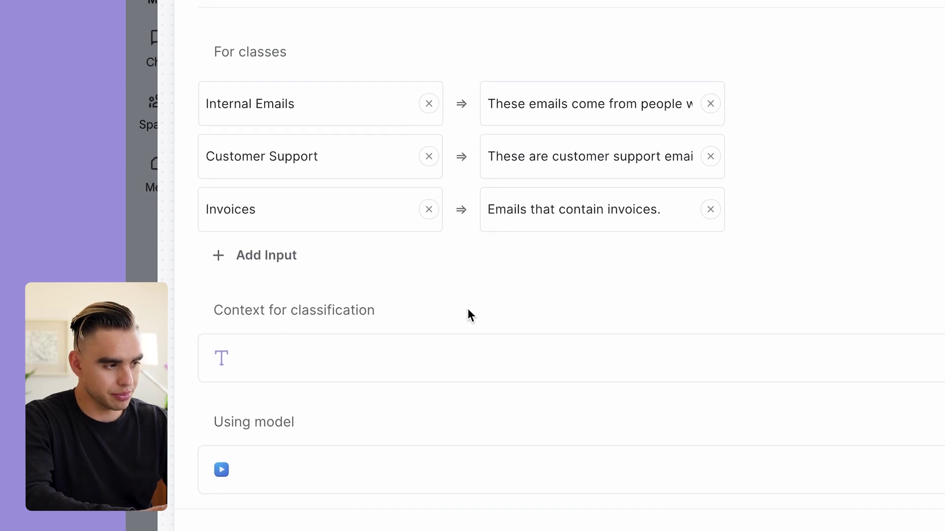
scroll(468, 308, up, 2)
scroll(602, 434, down, 2)
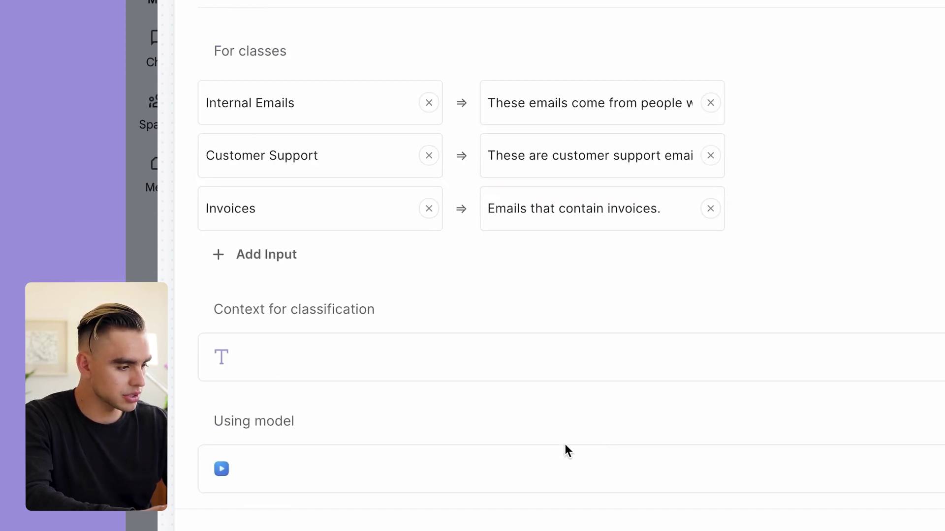
Set the classification step to use the GPT-4 model and finish the step.
click(540, 471)
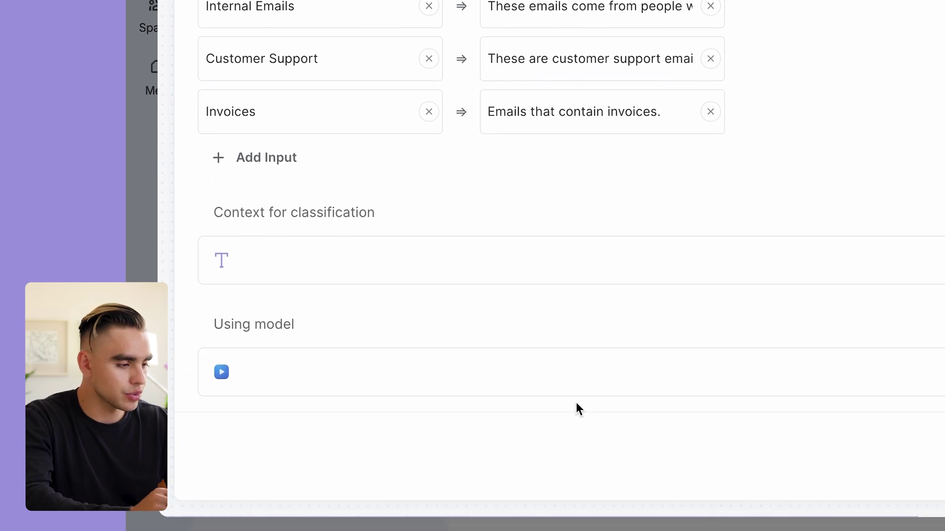
click(519, 459)
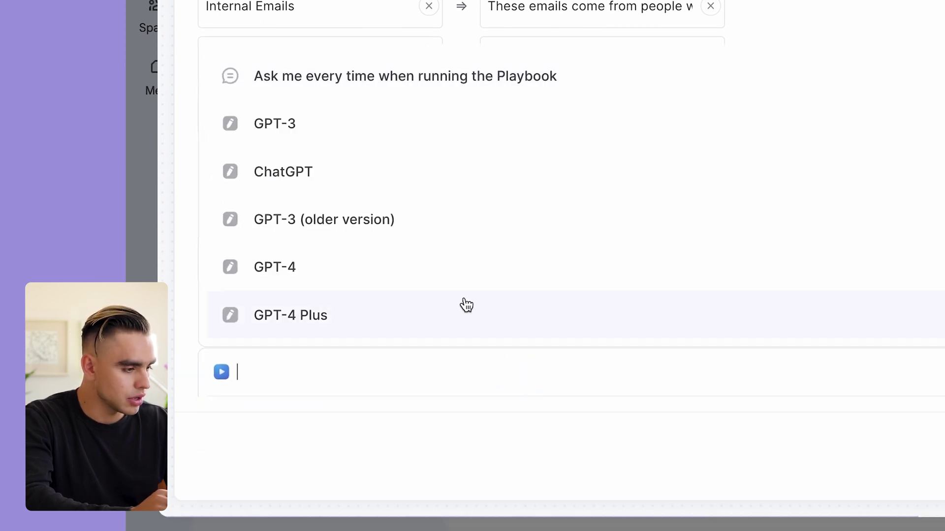
click(458, 285)
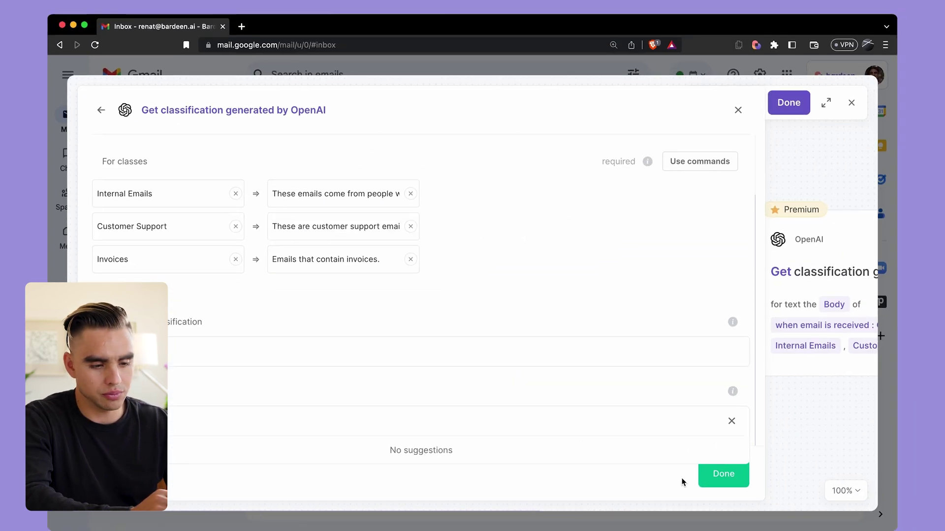
click(704, 475)
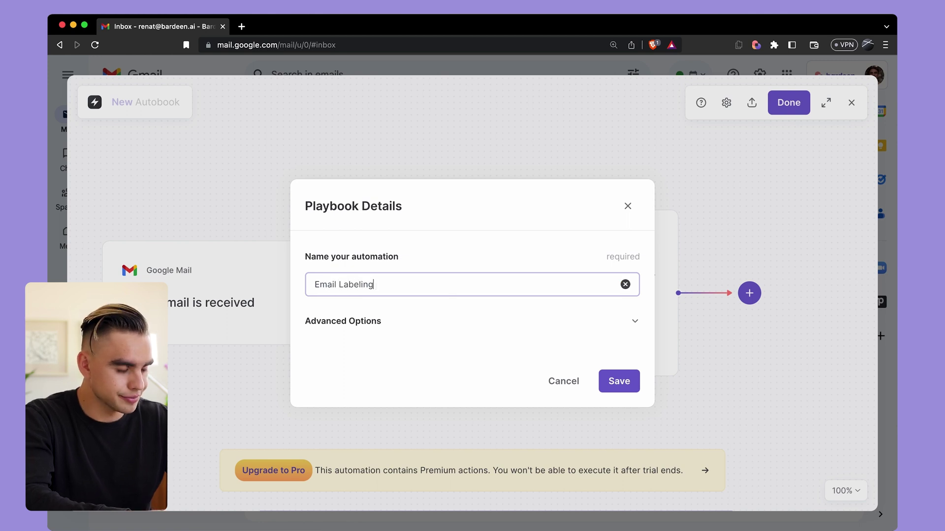
Save the autobook as Email Labeling and switch it on.
click(632, 385)
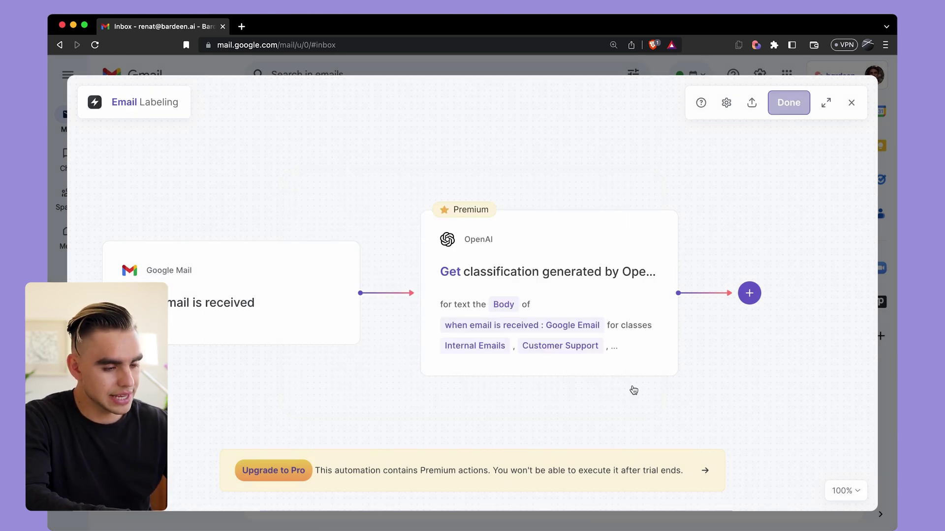
click(294, 297)
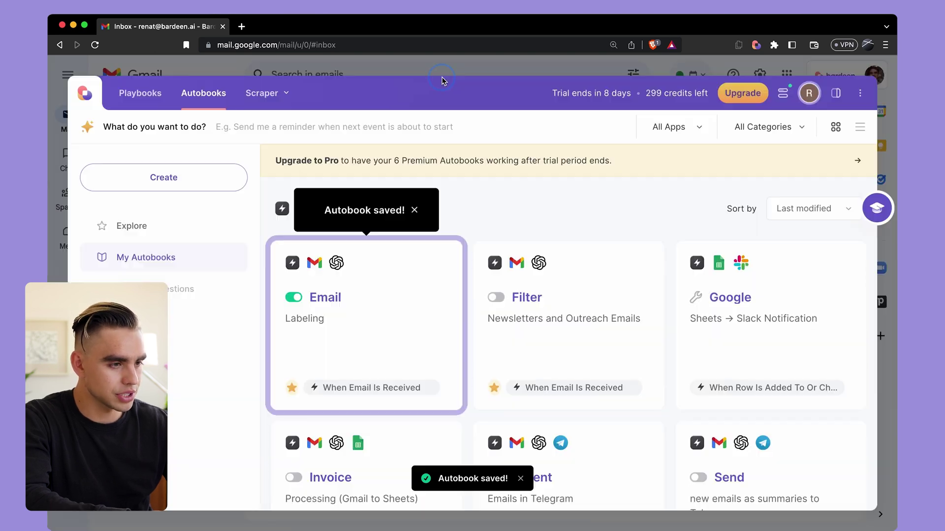
click(438, 73)
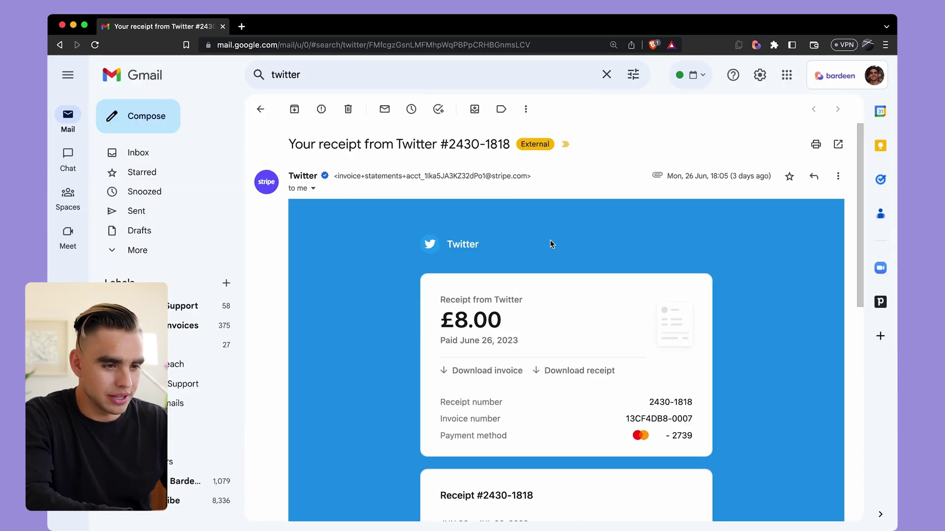
Forward the Twitter receipt email to your own address.
click(836, 177)
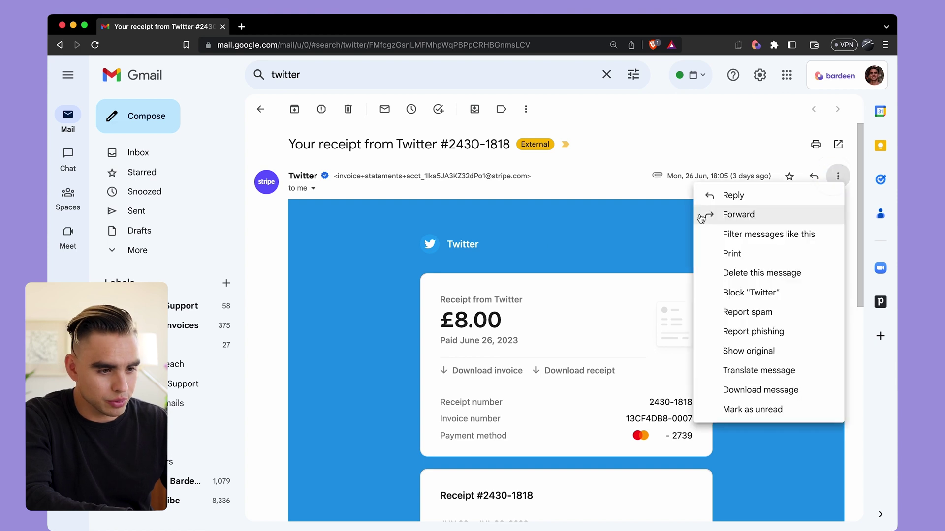
click(728, 215)
text(@)
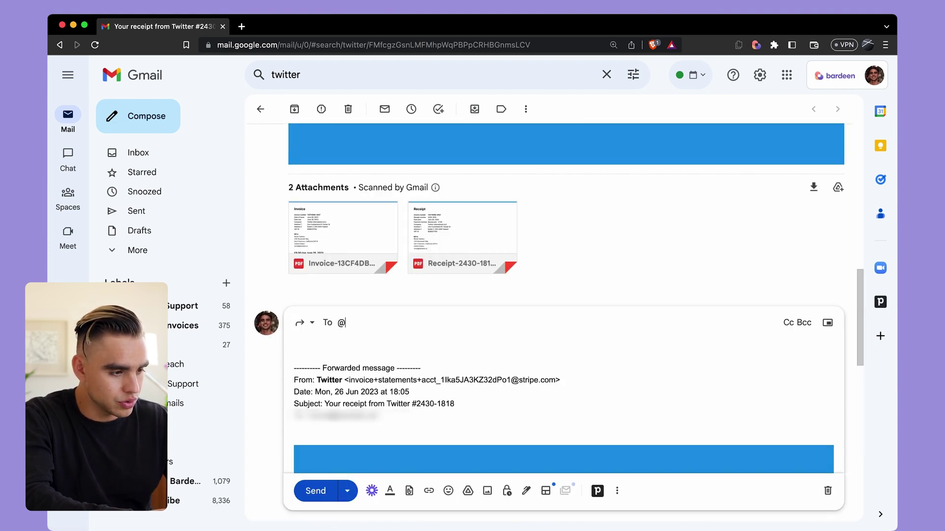
key(Return)
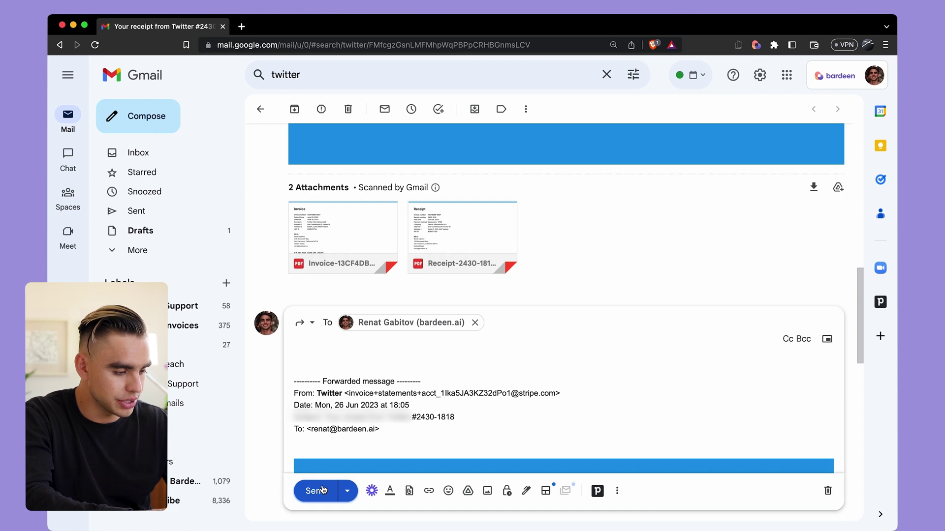
click(322, 489)
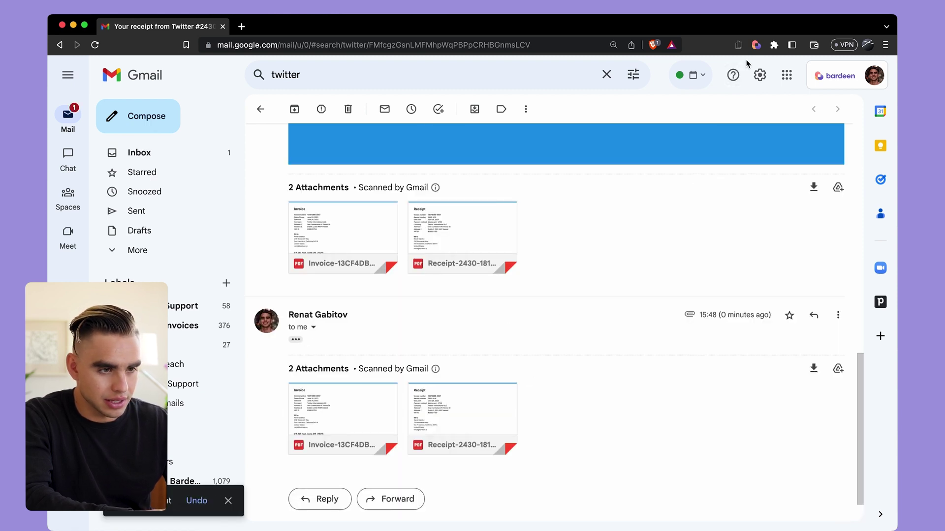
Check Email Labeling's latest run data, confirming the forwarded receipt was classified as Invoices.
click(755, 46)
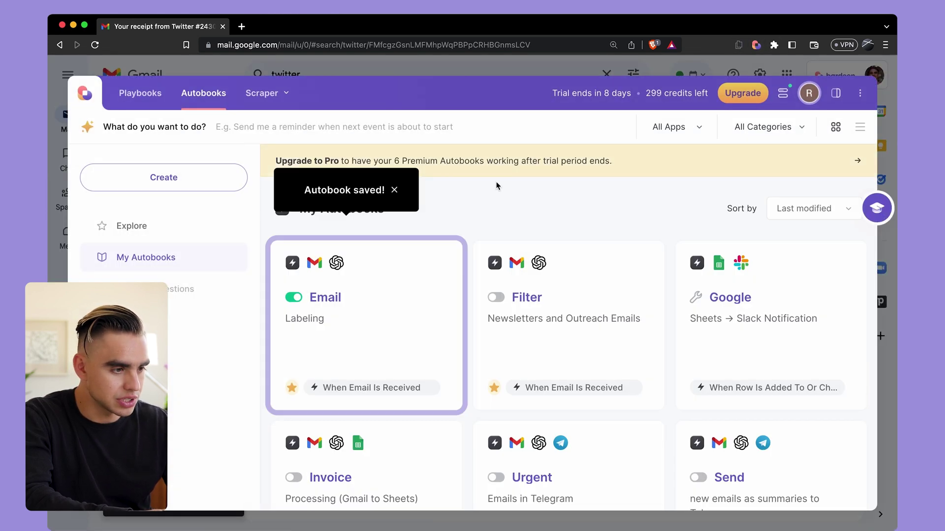
click(421, 261)
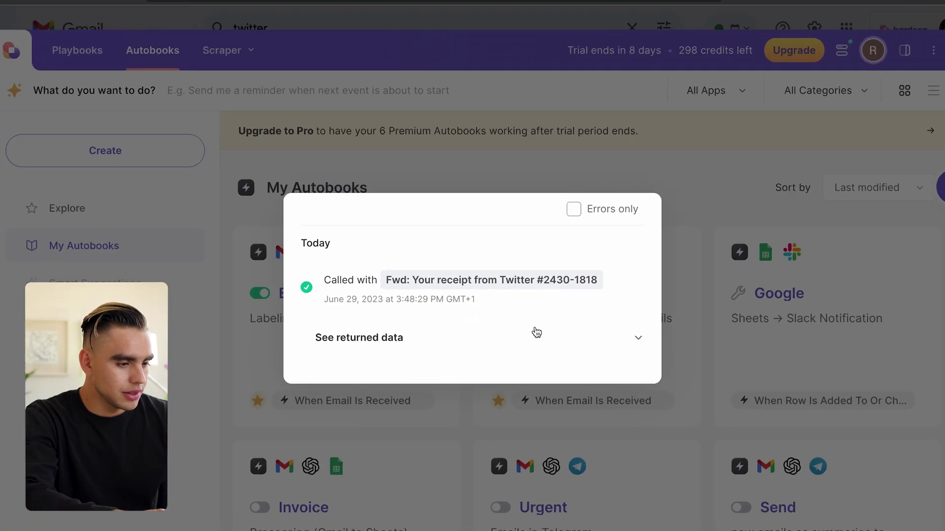
click(504, 323)
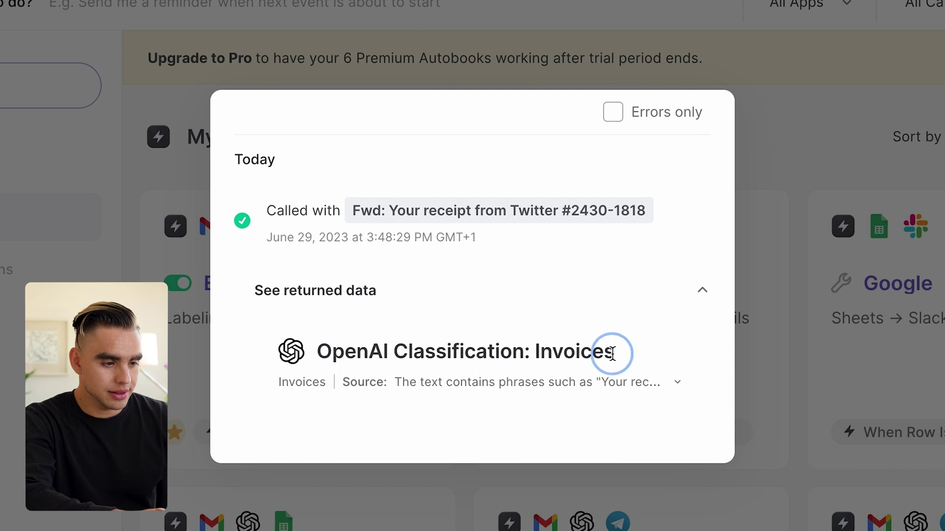
drag(612, 353, 538, 354)
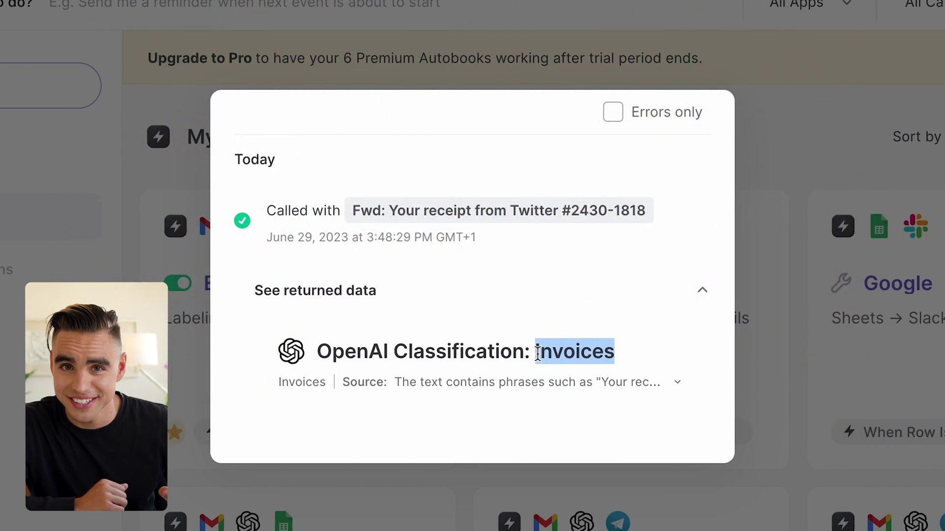
key(Escape)
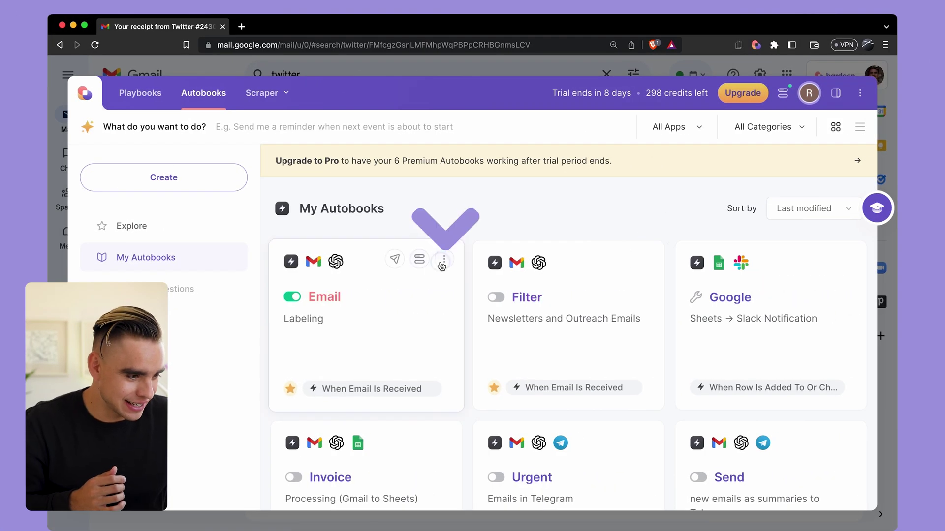
Open Email Labeling in the Builder and add an If condition: OpenAI Class Name contains 'invoices'.
click(418, 260)
click(406, 350)
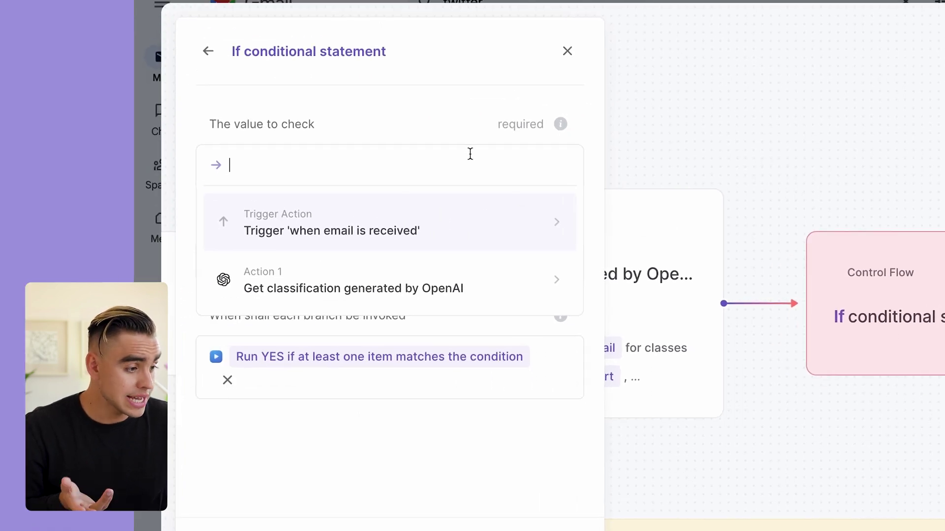
click(535, 264)
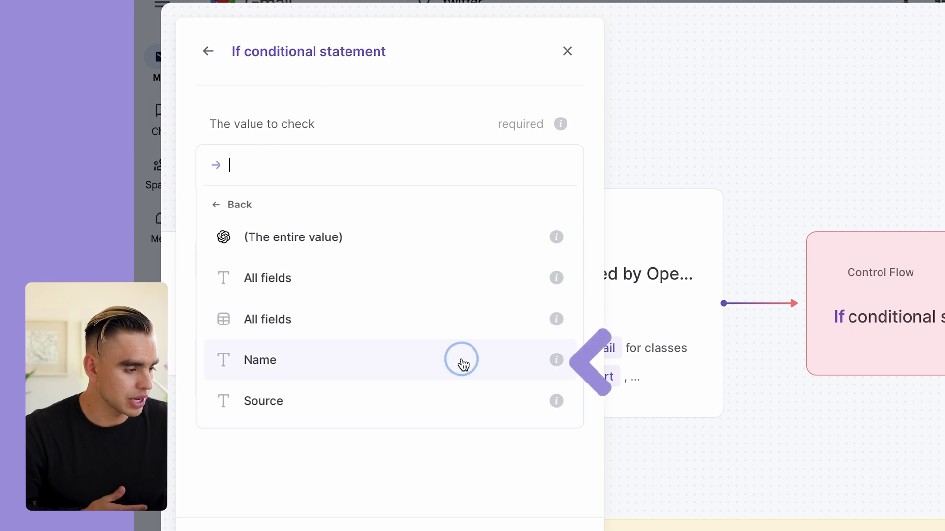
click(463, 364)
click(447, 239)
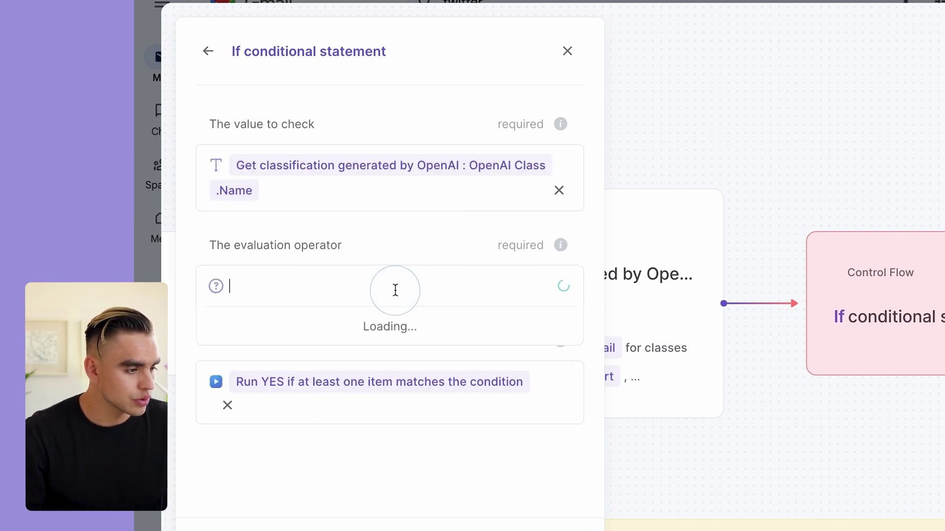
click(388, 446)
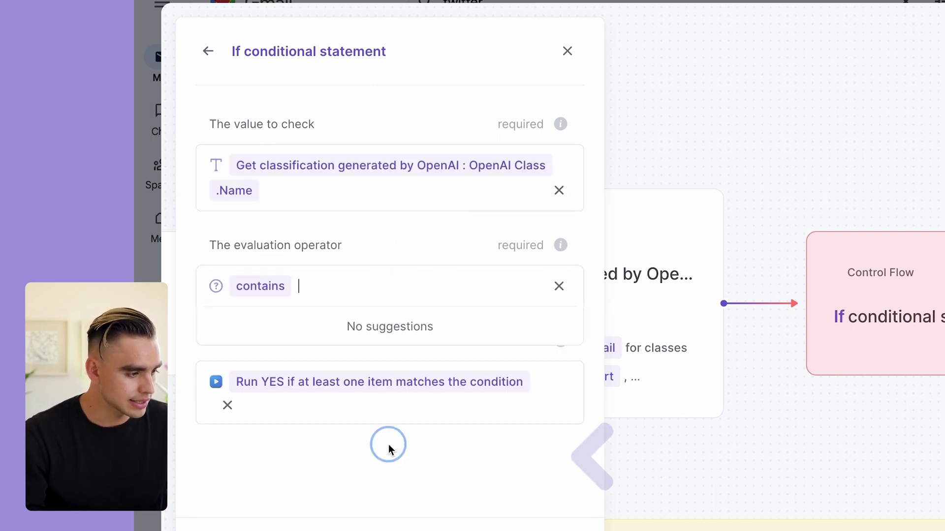
text(invoices)
key(Return)
Set the condition's branch mode to run both YES and NO.
scroll(251, 456, down, 2)
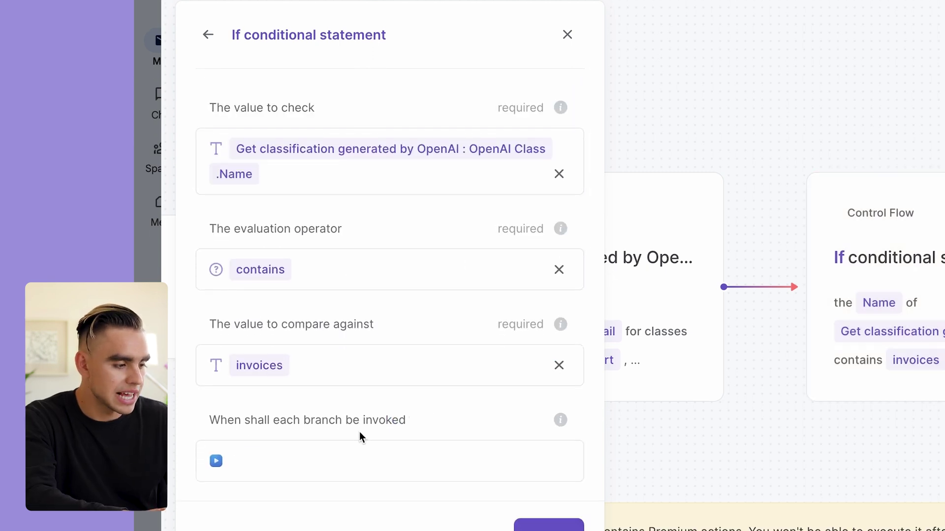
click(251, 407)
click(272, 414)
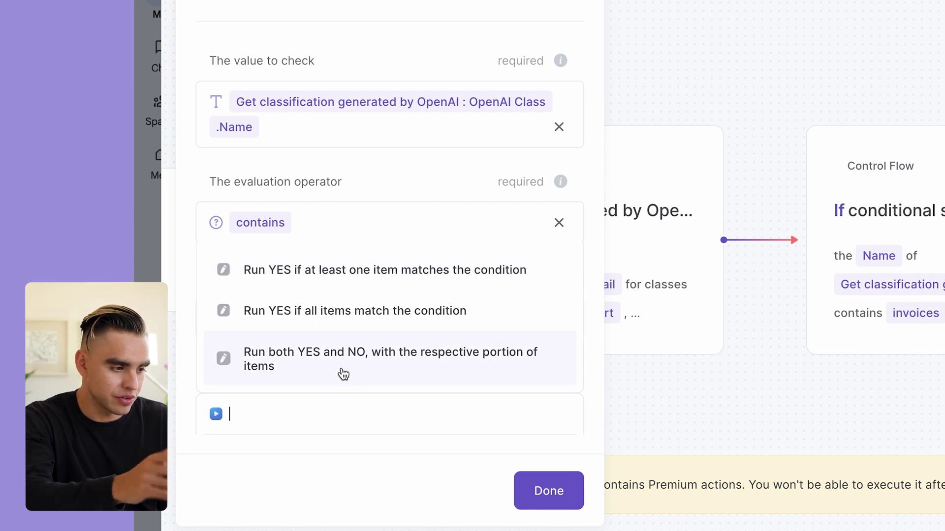
click(362, 375)
scroll(306, 445, down, 1)
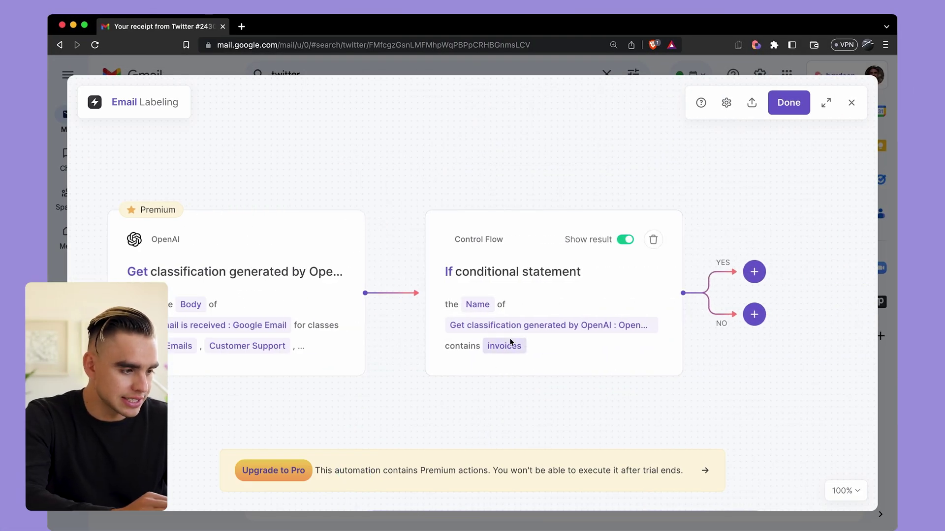
scroll(508, 345, right, 3)
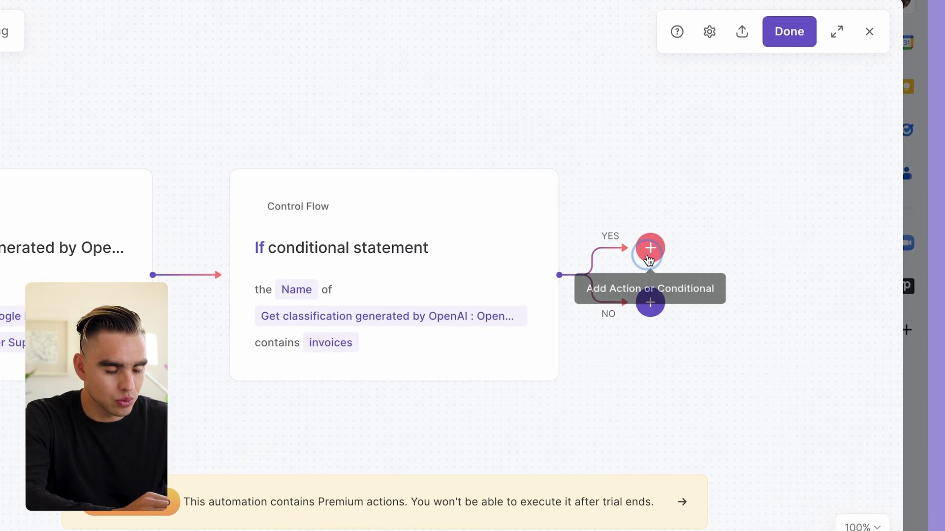
Add Gmail's Update email labels action to the YES branch.
click(649, 259)
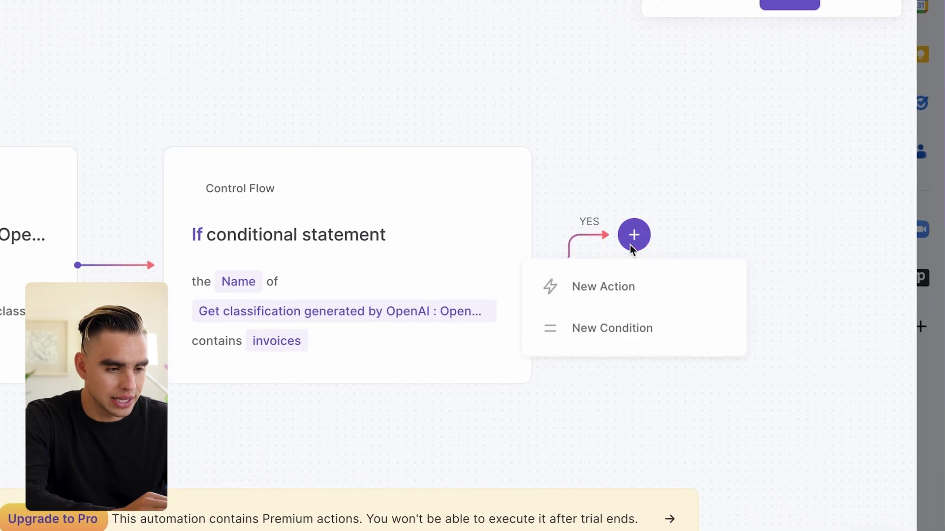
click(649, 302)
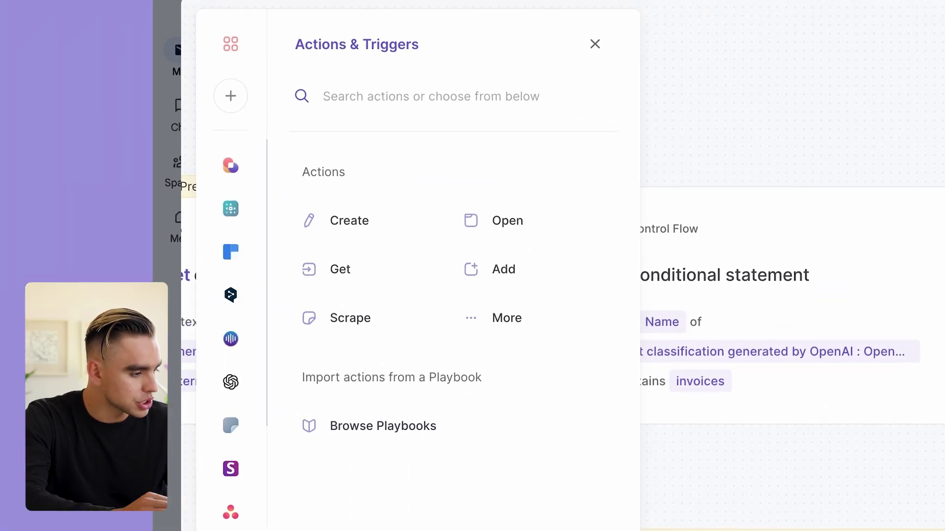
scroll(232, 450, down, 3)
click(232, 449)
scroll(346, 442, down, 6)
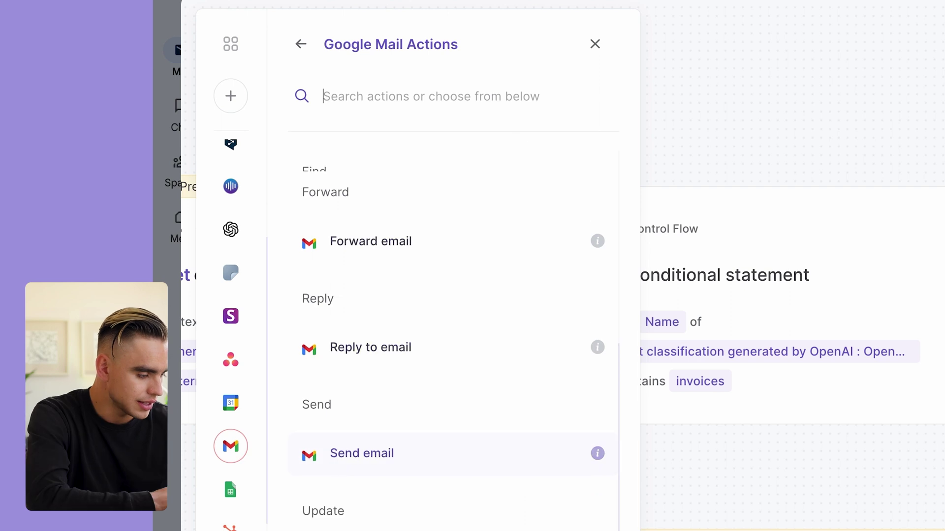
text(Update email labels)
click(374, 219)
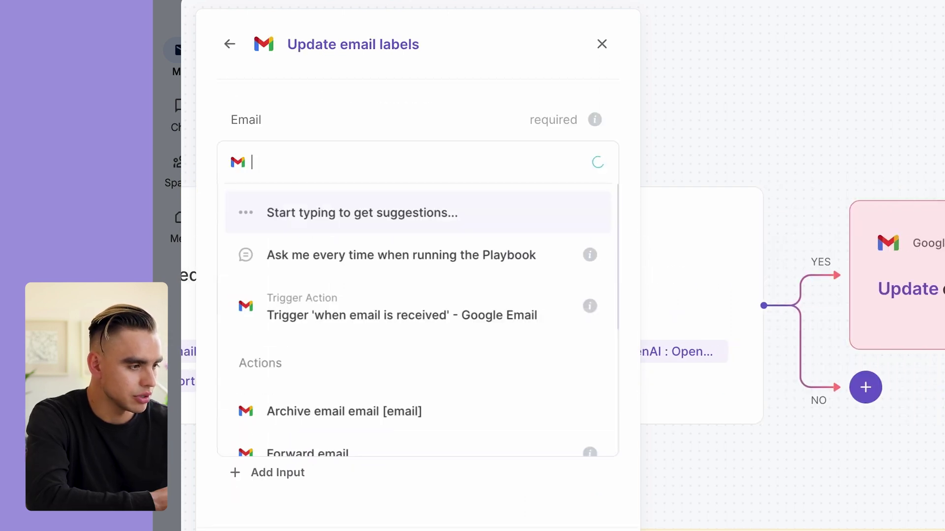
click(324, 106)
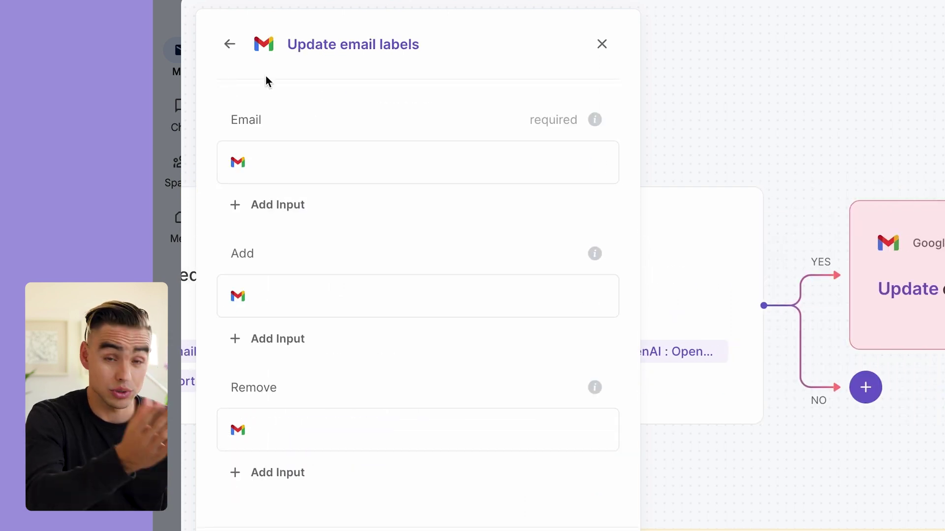
Configure it to add the Invoices label to the email from the 'when email is received' trigger.
click(423, 158)
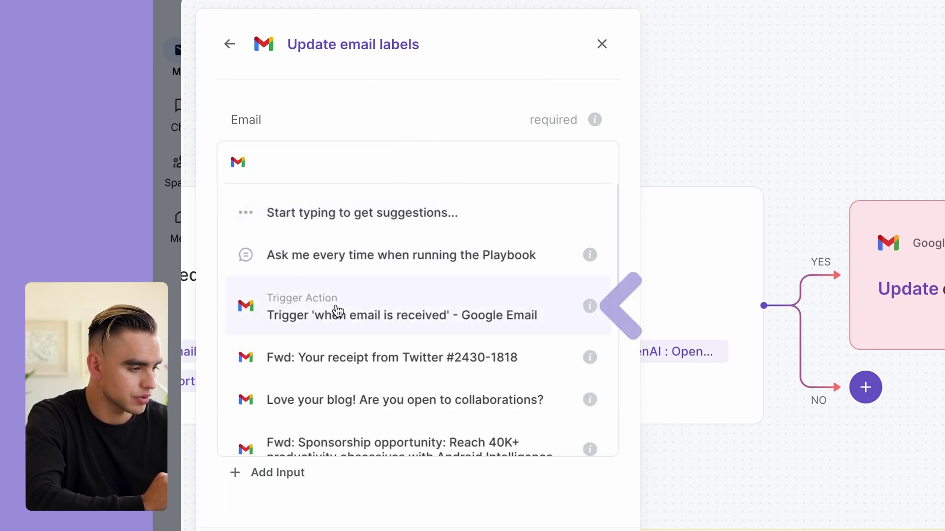
click(337, 311)
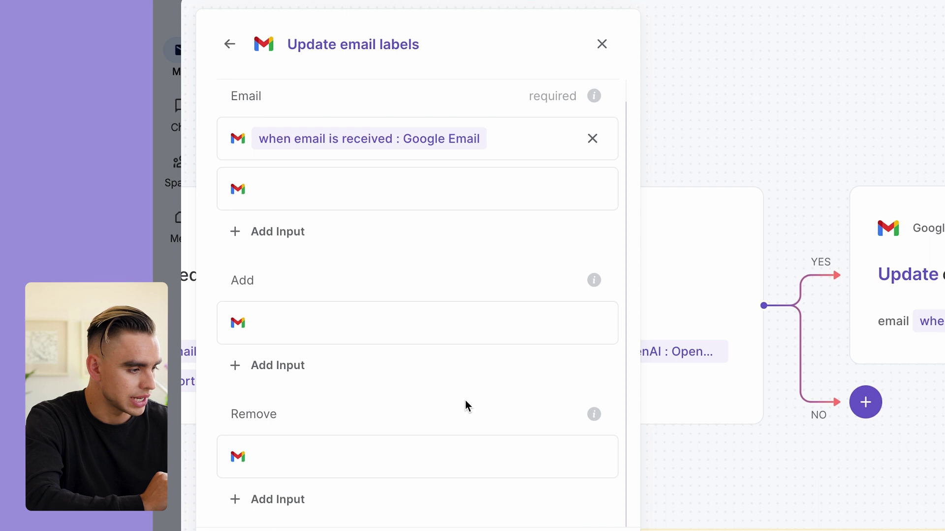
click(390, 326)
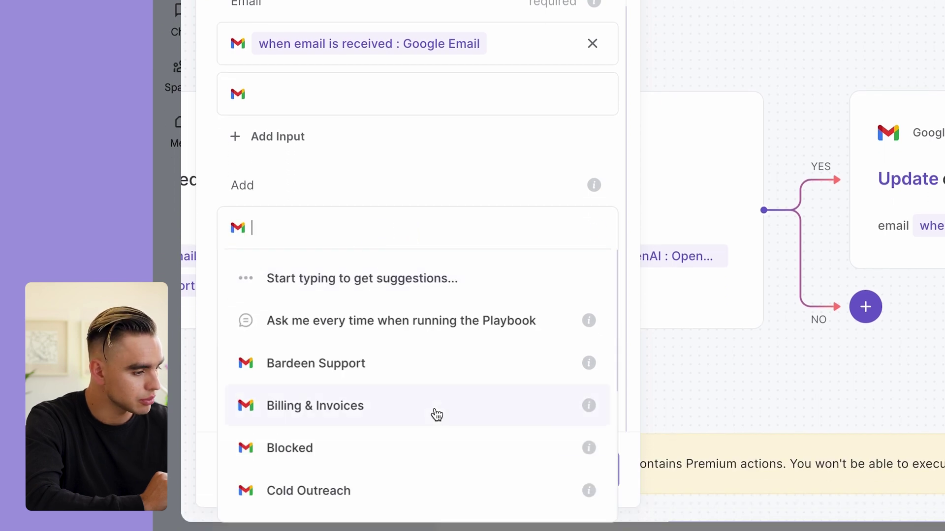
scroll(437, 415, down, 3)
scroll(436, 415, down, 2)
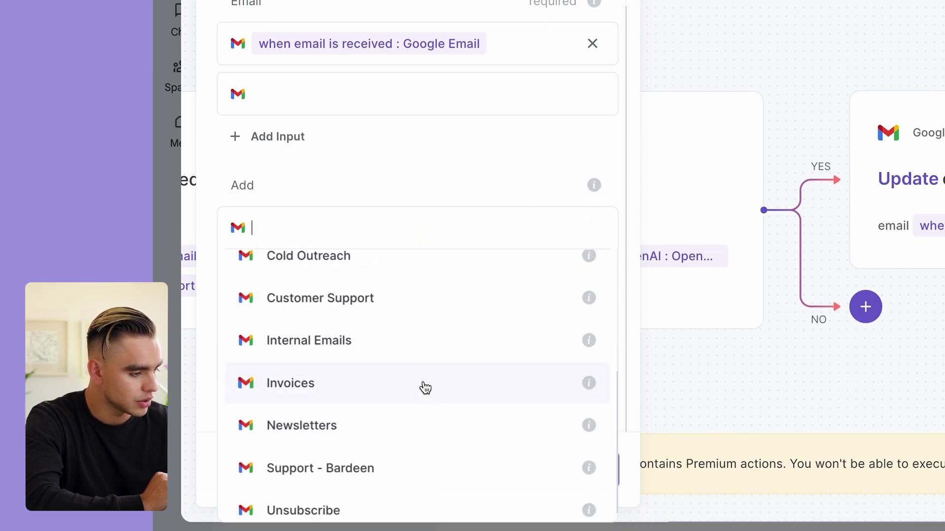
click(424, 383)
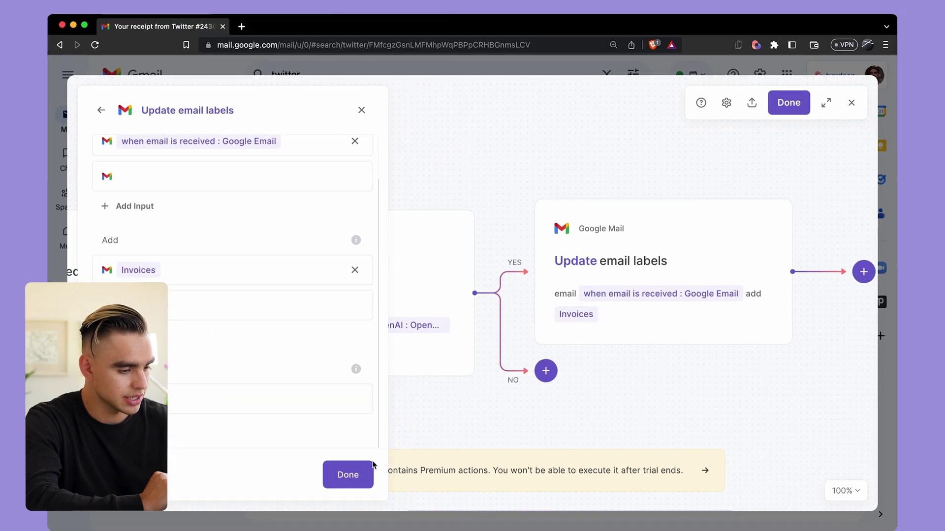
click(373, 465)
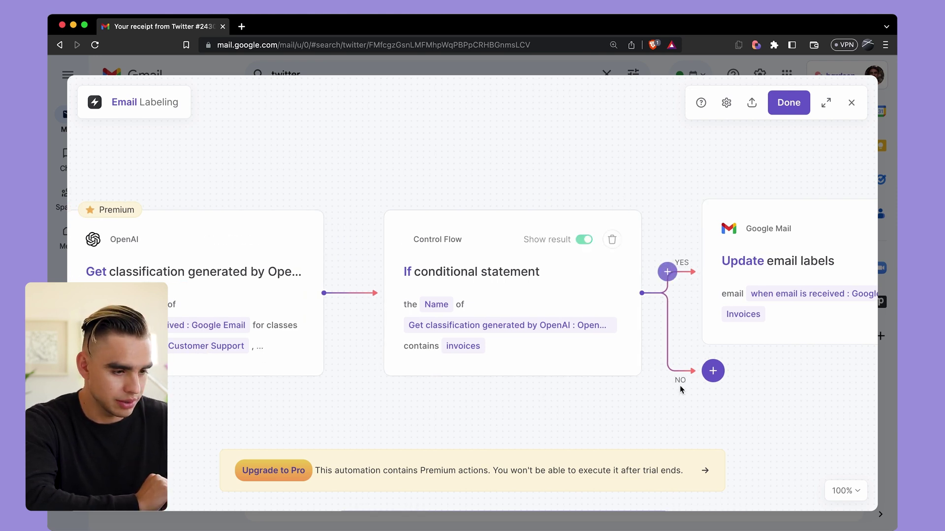
Add a condition on the NO branch: Action 1 Name contains 'customer support'.
click(633, 369)
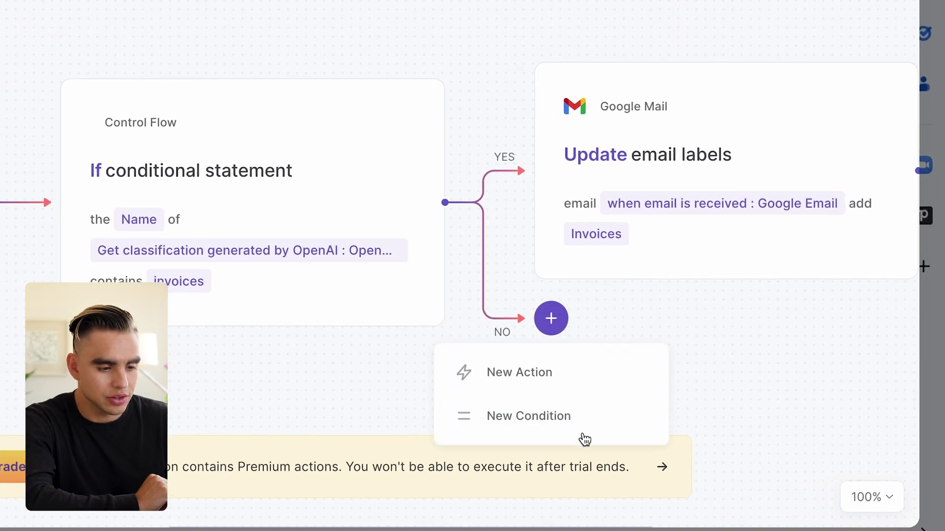
click(575, 423)
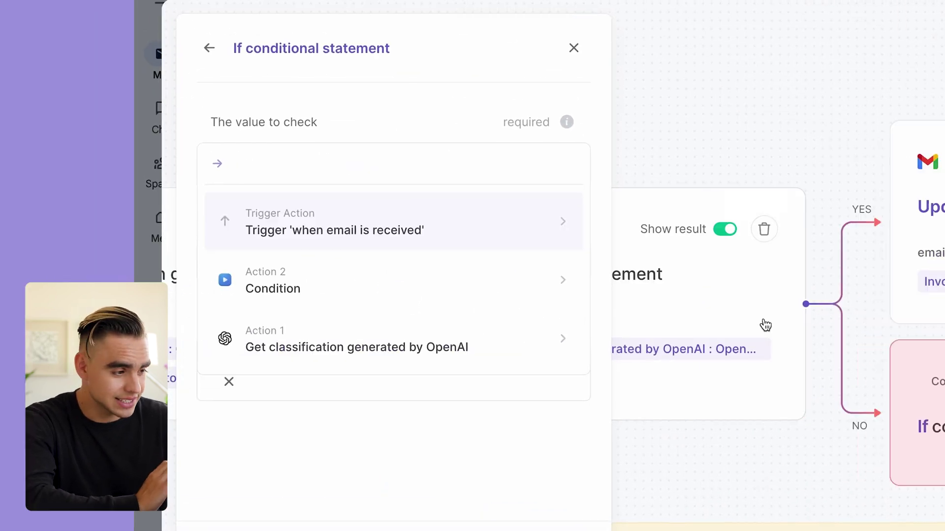
click(477, 236)
click(238, 203)
click(464, 344)
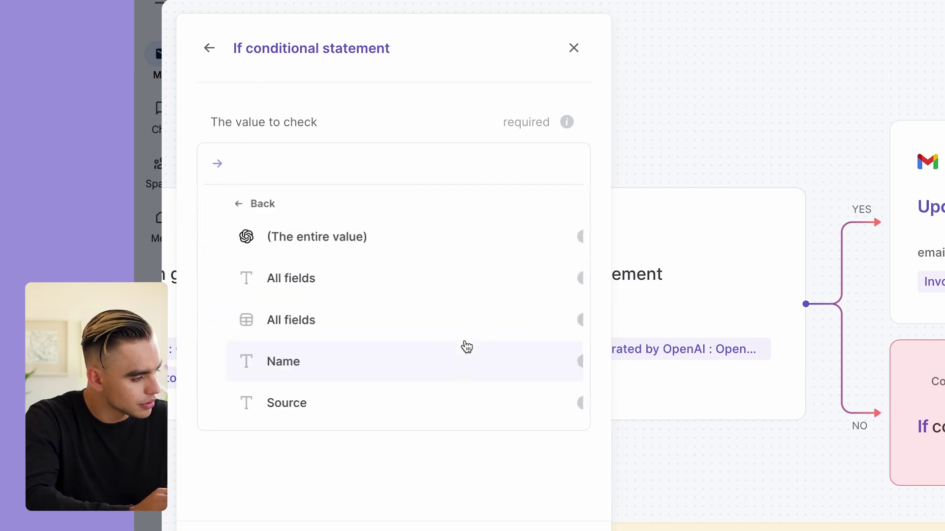
click(472, 359)
text(contains)
key(Return)
text(custo)
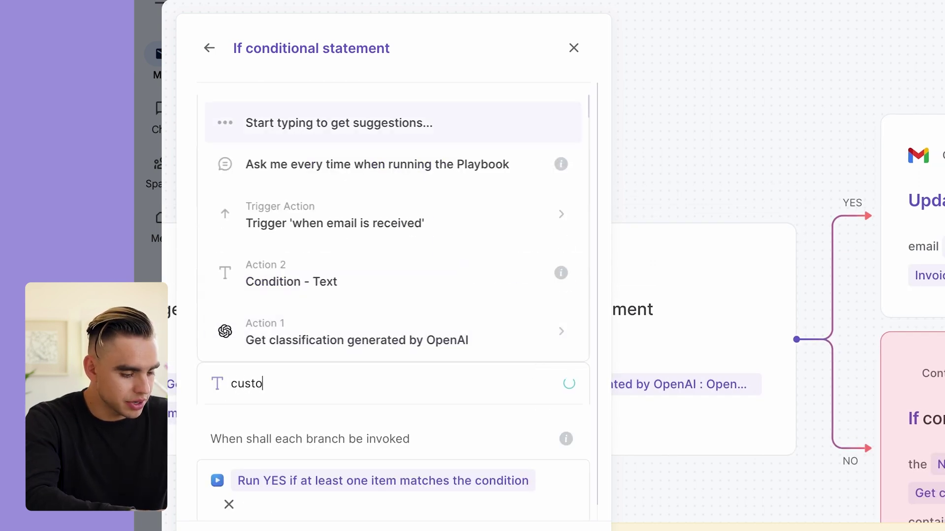
text(mer support)
key(Return)
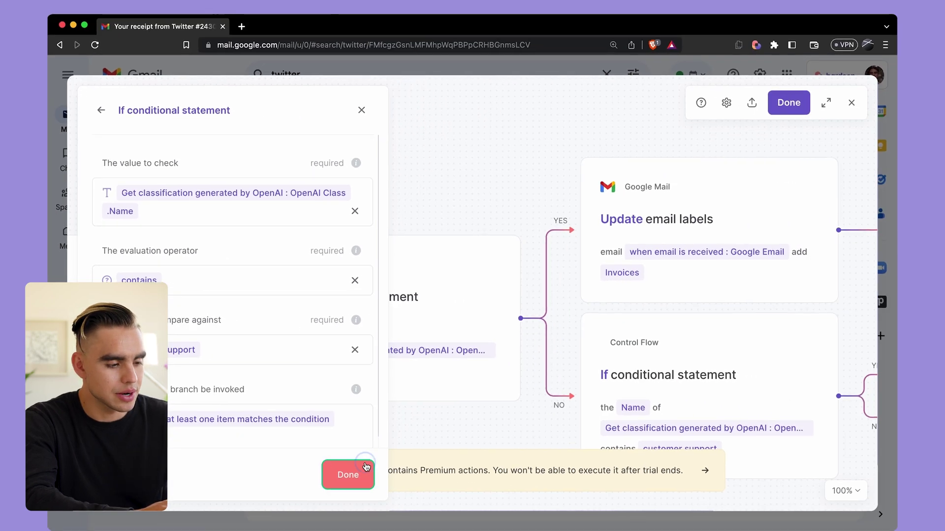
click(366, 466)
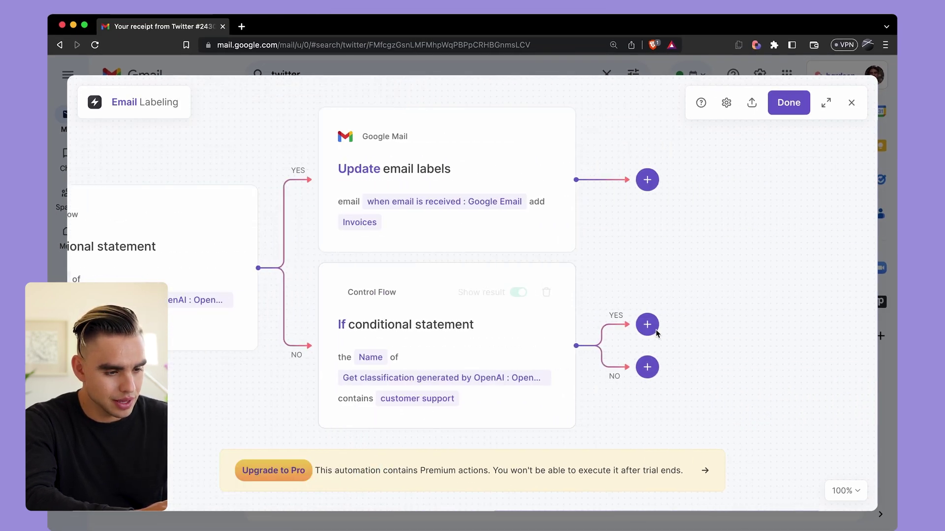
Add an Update email labels step that adds Customer Support to the received email.
click(654, 328)
click(654, 361)
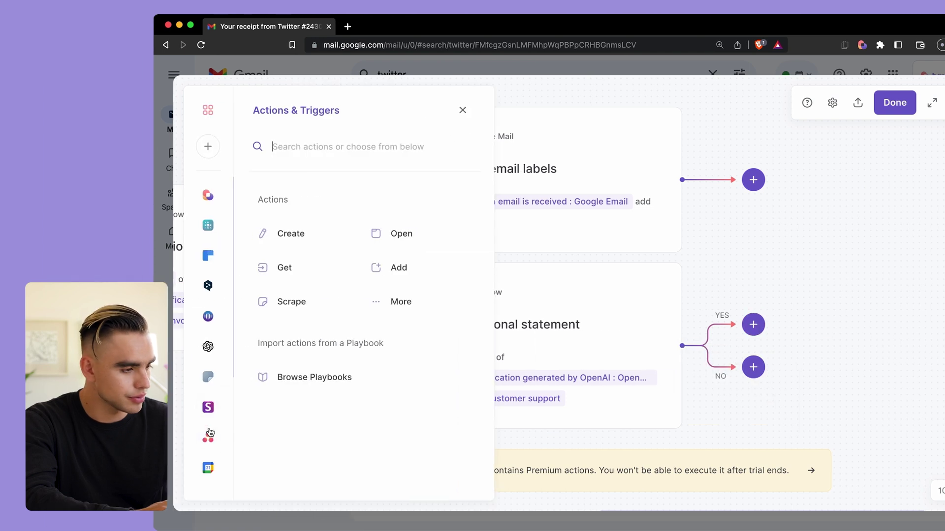
click(208, 325)
text(Update email labels)
key(Return)
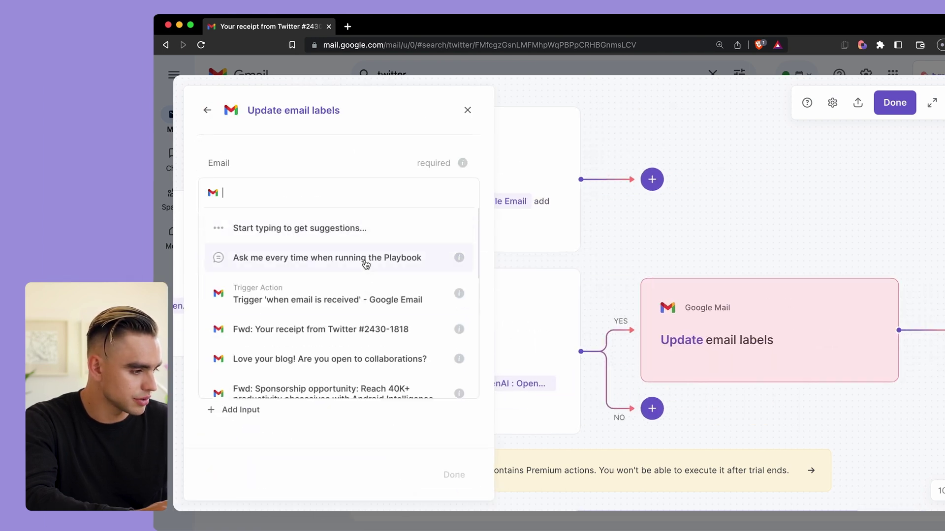
click(390, 293)
click(391, 292)
scroll(356, 414, down, 1)
click(360, 417)
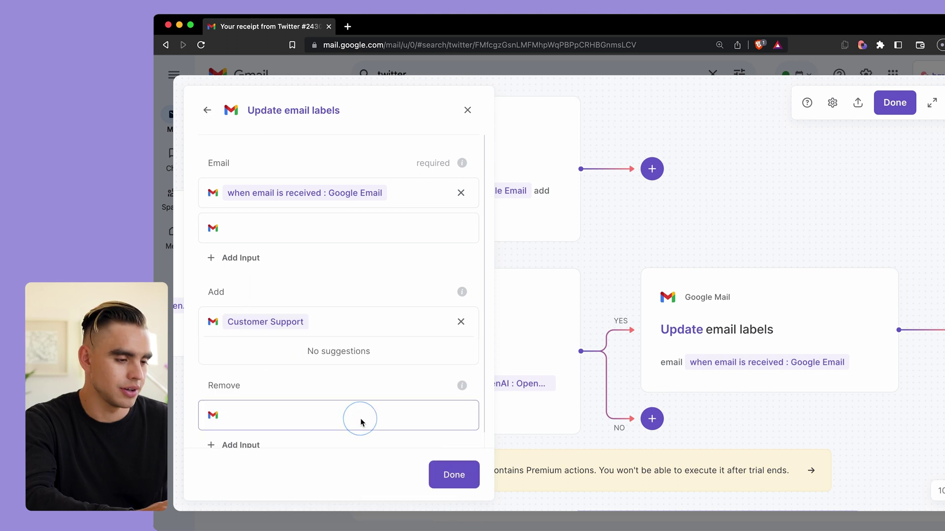
click(360, 418)
click(453, 475)
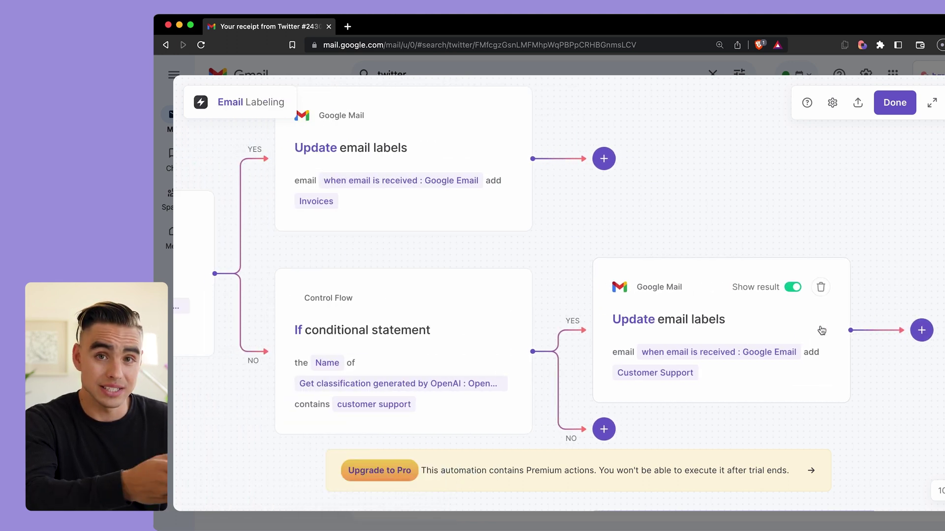
Save the Email Labeling autobook and turn it on.
scroll(821, 330, left, 2)
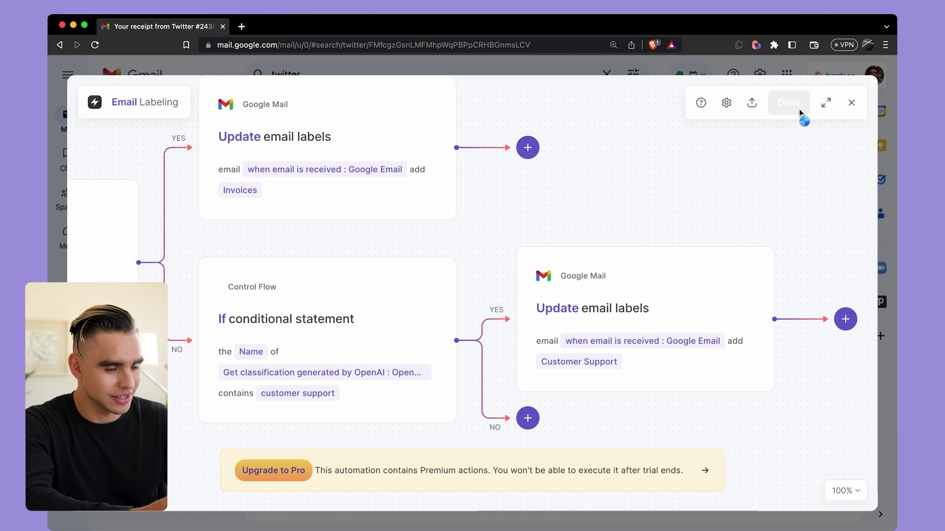
click(789, 103)
click(293, 298)
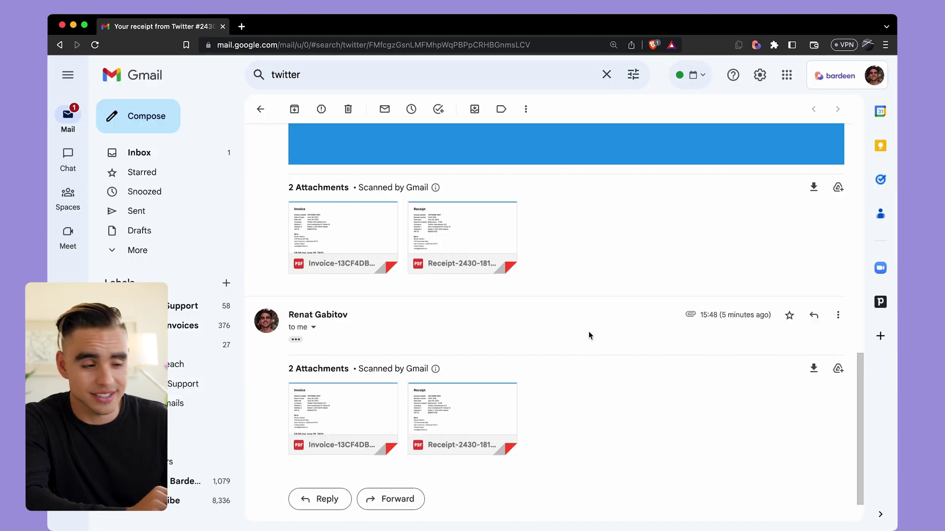
Forward the Twitter receipt to yourself again and find it under the Invoices label.
scroll(588, 333, up, 10)
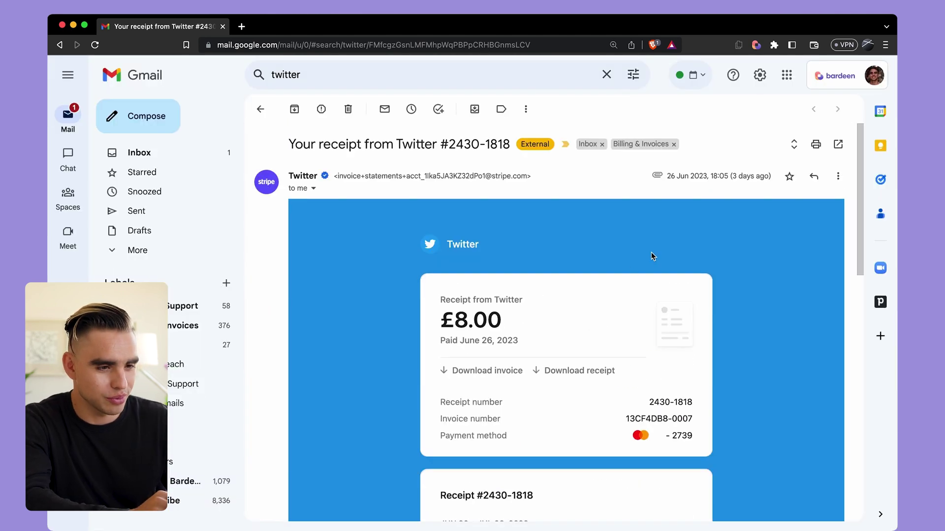
click(837, 176)
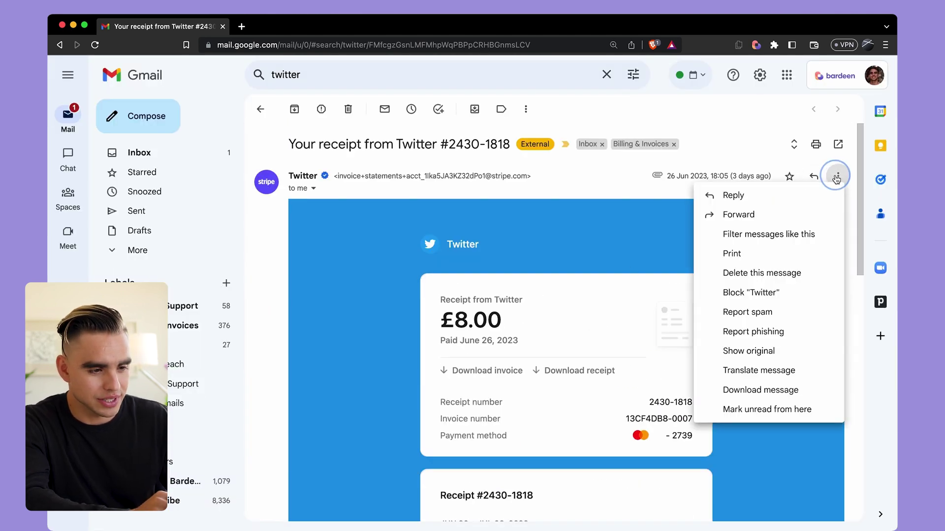
click(790, 214)
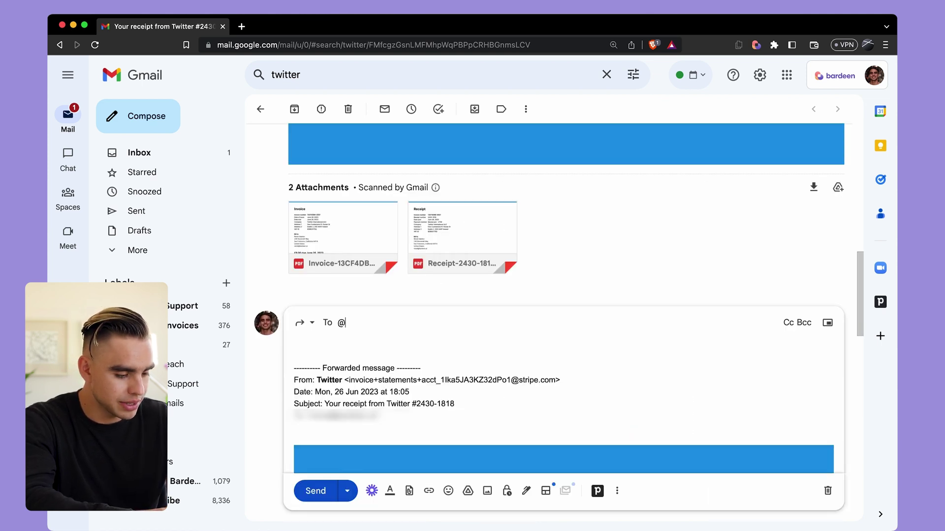
text(@)
key(Return)
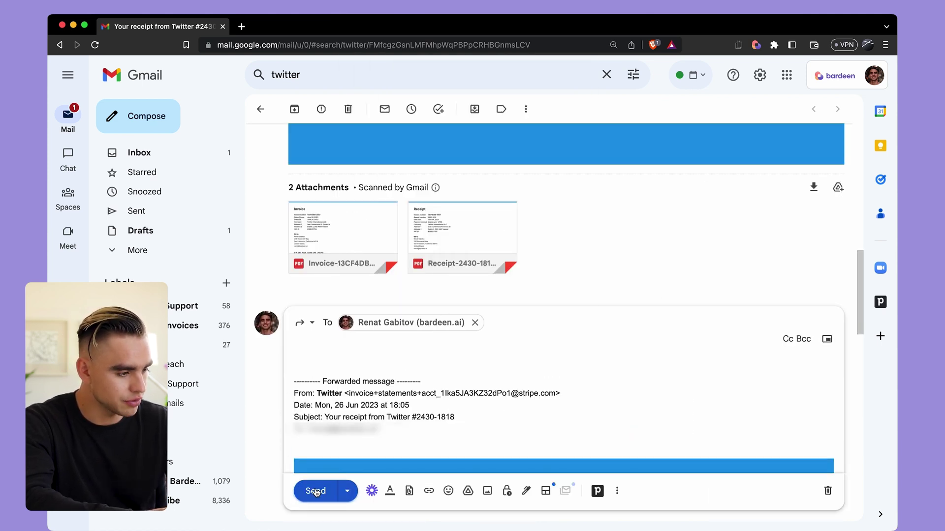
click(316, 491)
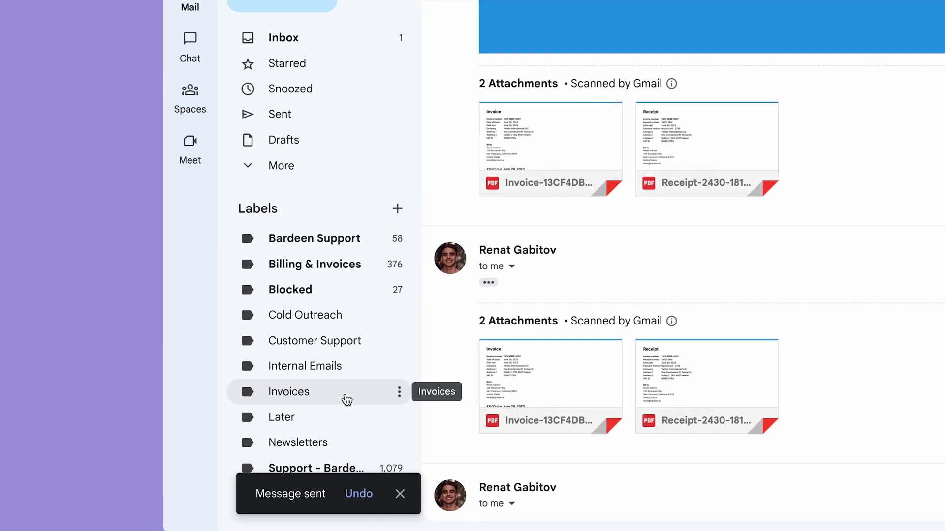
click(347, 399)
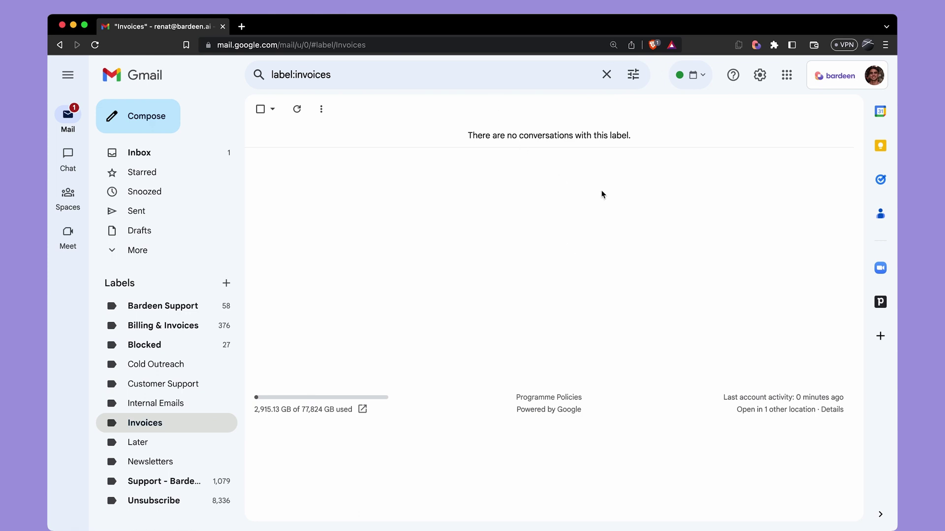
click(401, 169)
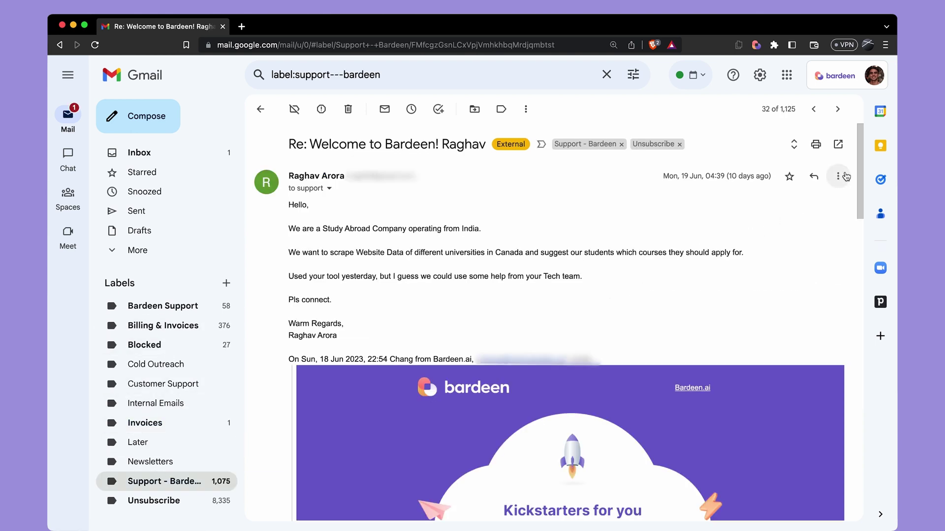
Forward the 'Re: Welcome to Bardeen!' support email to yourself.
click(846, 177)
click(767, 235)
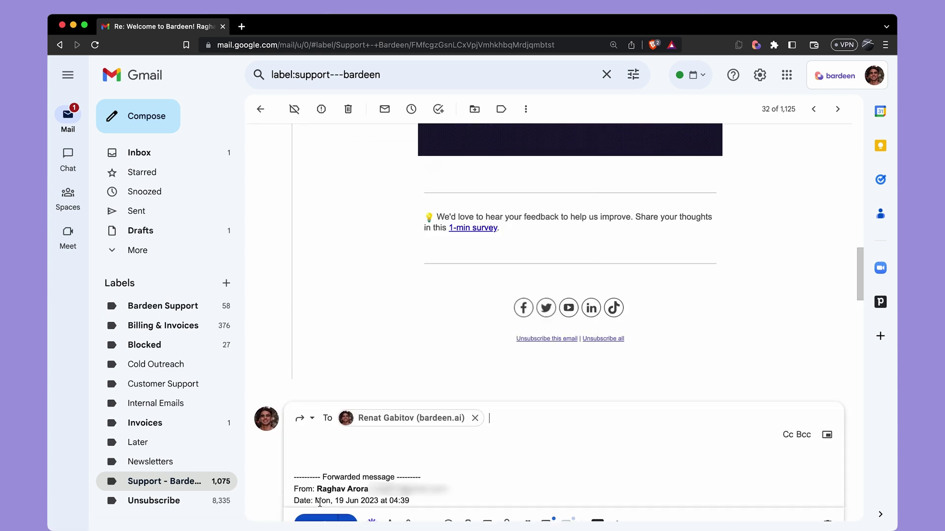
click(318, 500)
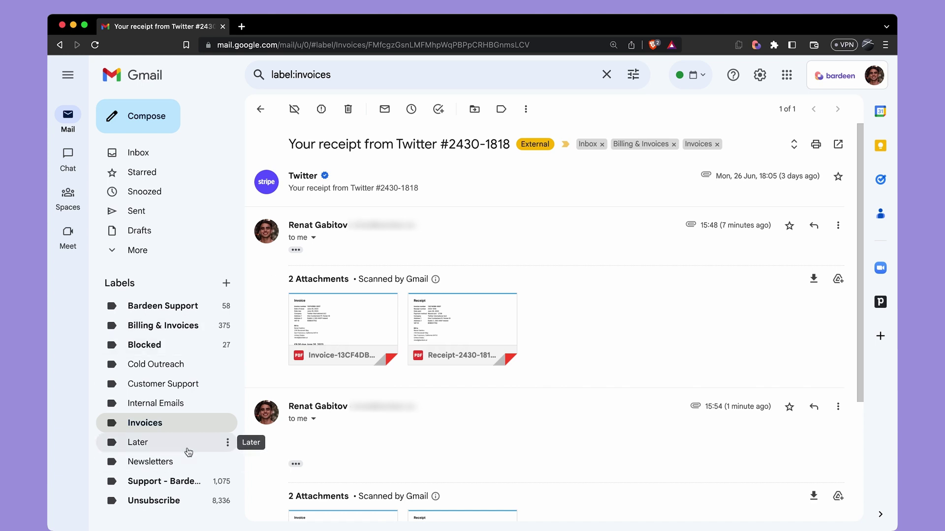
Open the Customer Support label to check for the forwarded support thread.
click(180, 388)
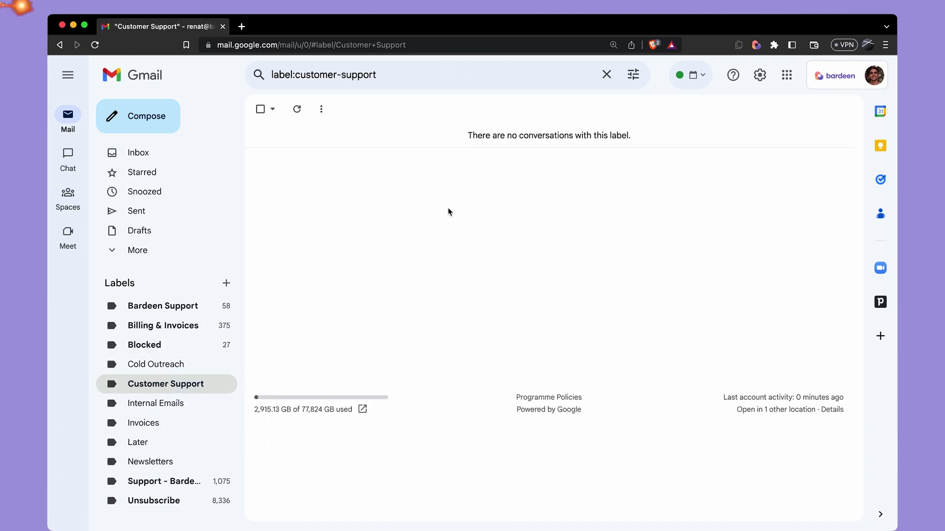